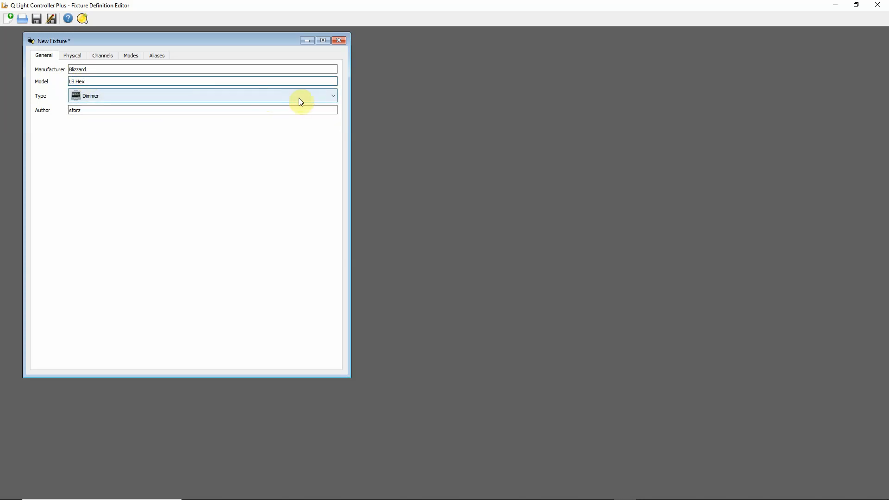
Step: Set the new fixture's type to Color Changer and replace the author with the author's name
click(333, 97)
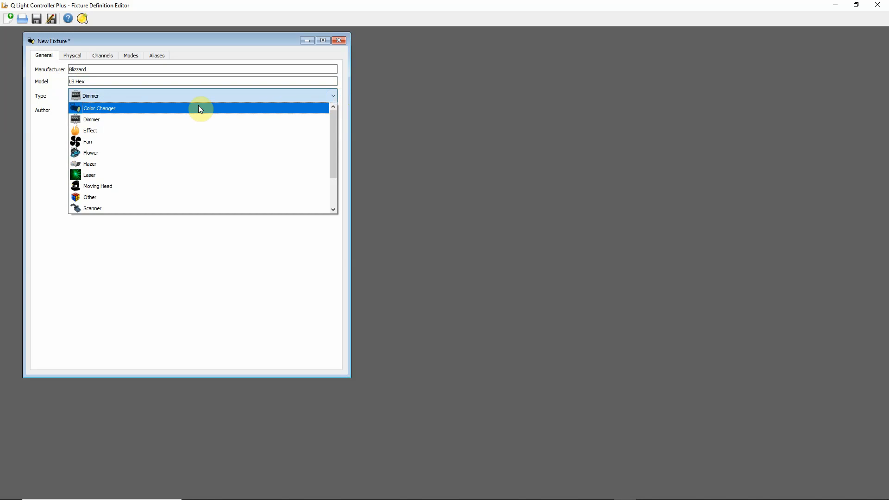
click(142, 110)
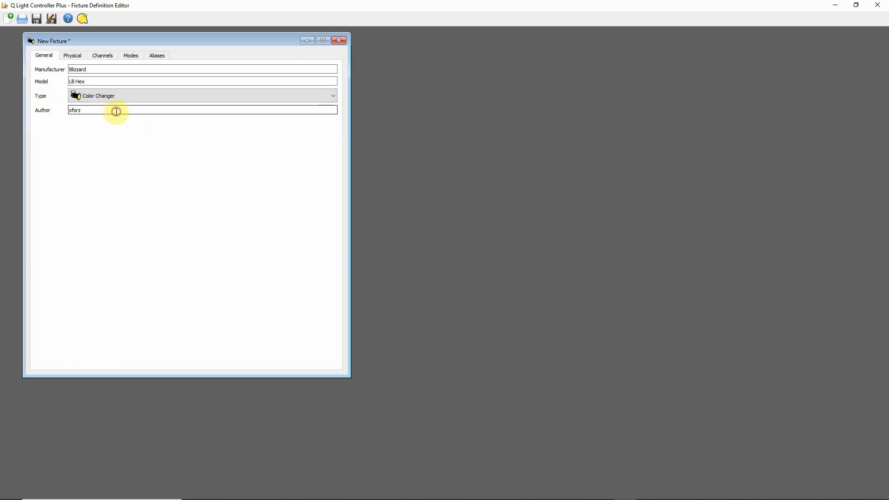
drag(116, 112, 70, 110)
text(Ri)
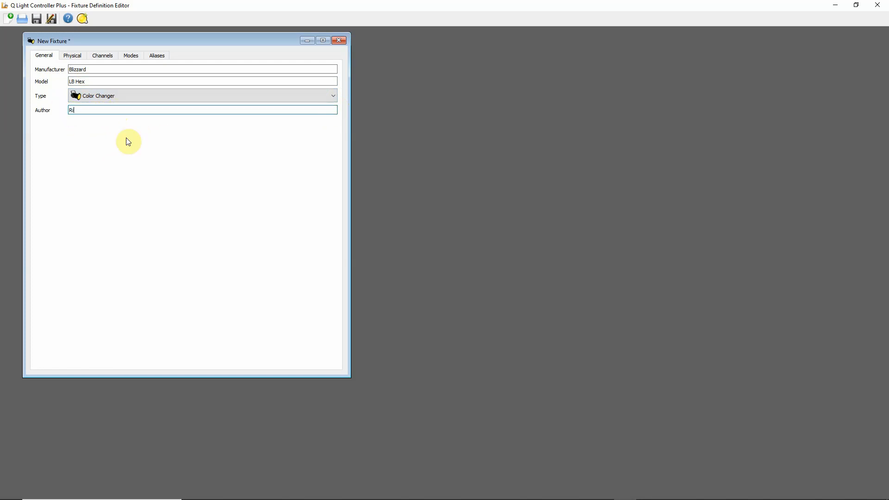
text(chards)
Step: Consult the Tech Specs in the LB Hex manual and set the fixture's physical bulb type to LED and lumens to 8000
click(75, 58)
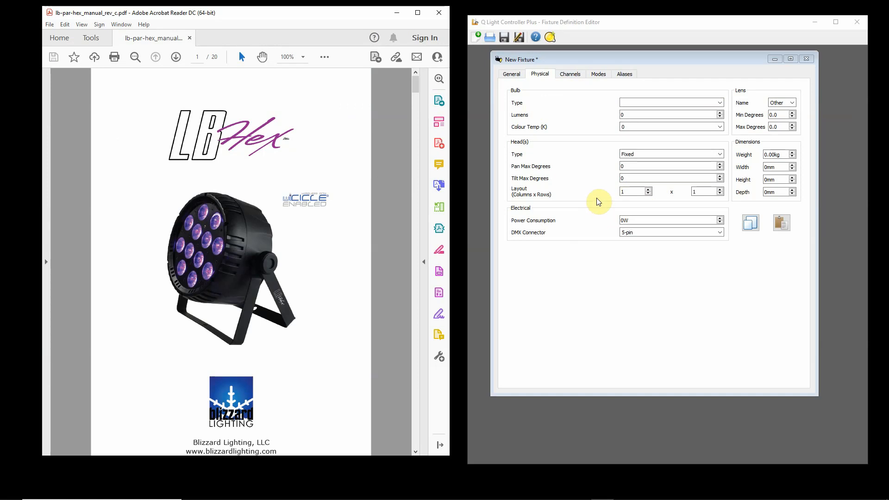
drag(417, 86, 399, 442)
scroll(397, 423, up, 10)
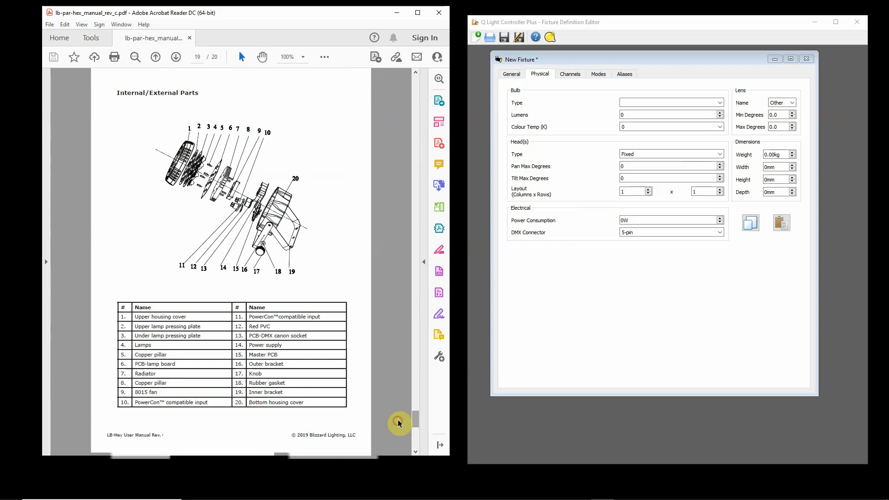
scroll(385, 308, up, 15)
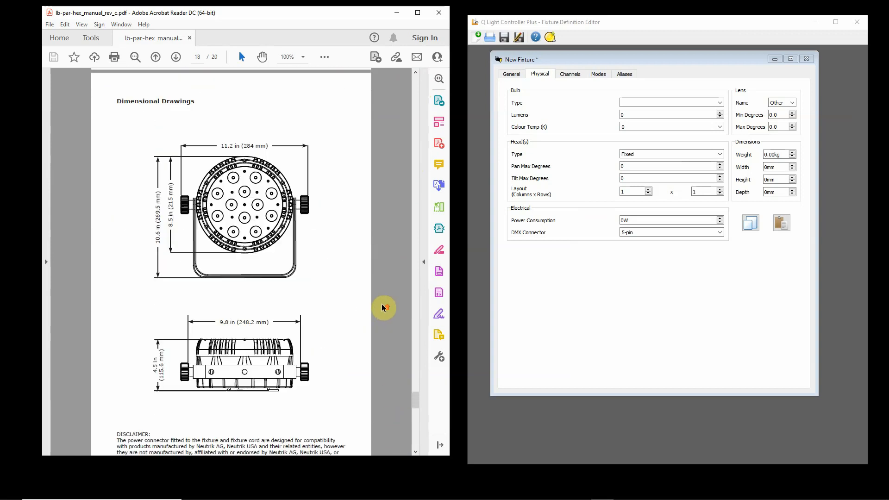
scroll(384, 304, up, 4)
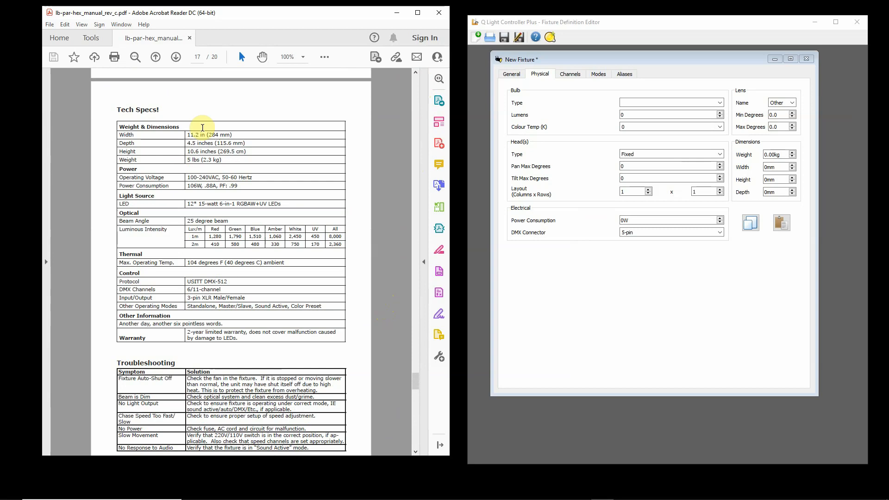
click(719, 102)
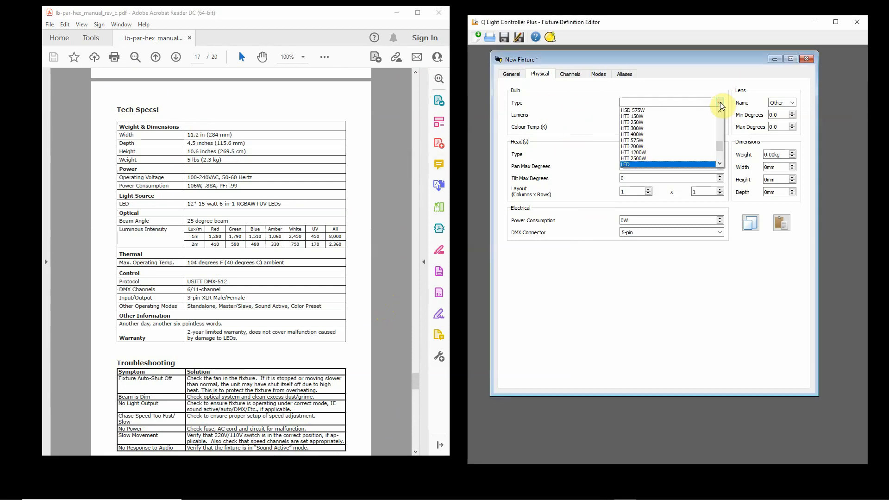
click(675, 165)
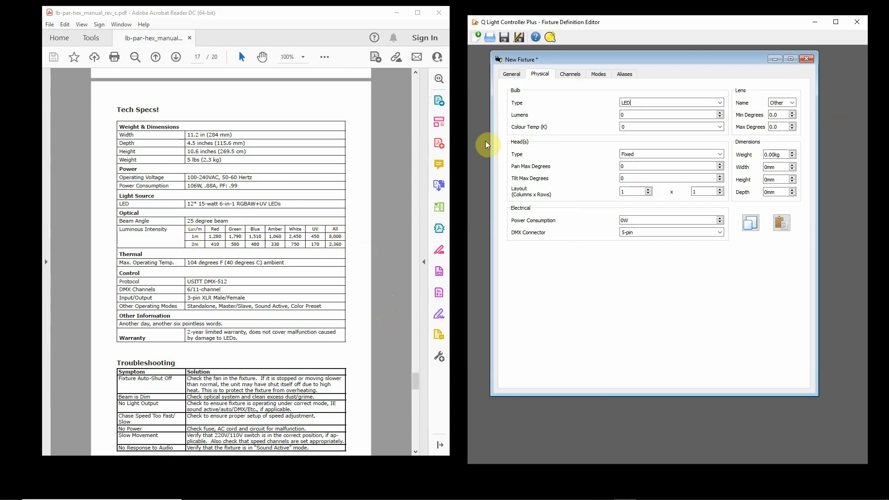
click(638, 114)
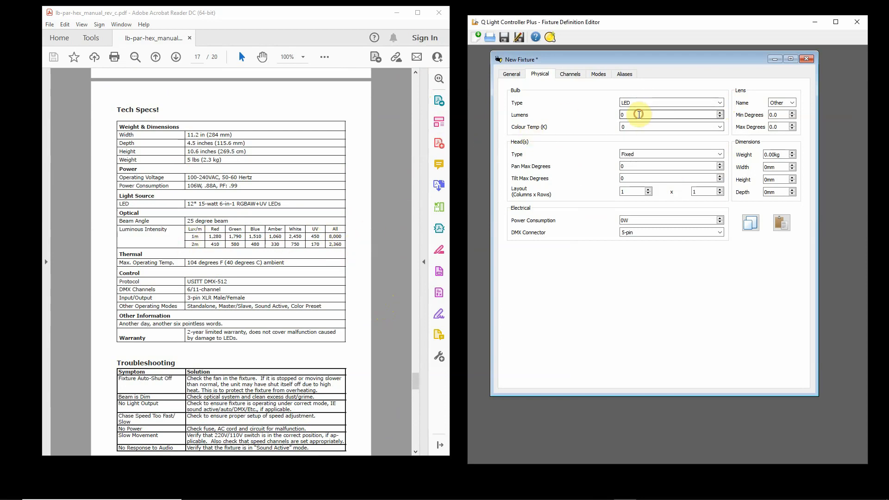
drag(639, 114, 607, 114)
text(8000)
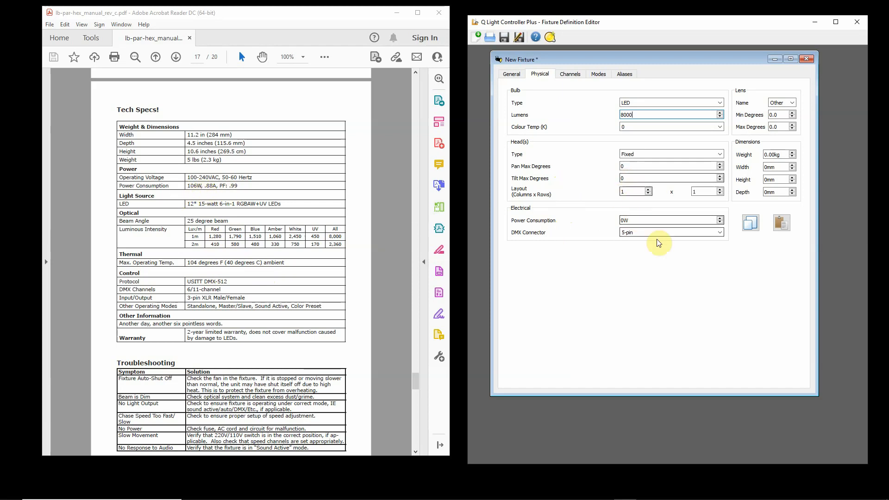
Step: Set the fixture's power consumption to 106 W and its DMX connector to 3-pin
double_click(622, 220)
text(106)
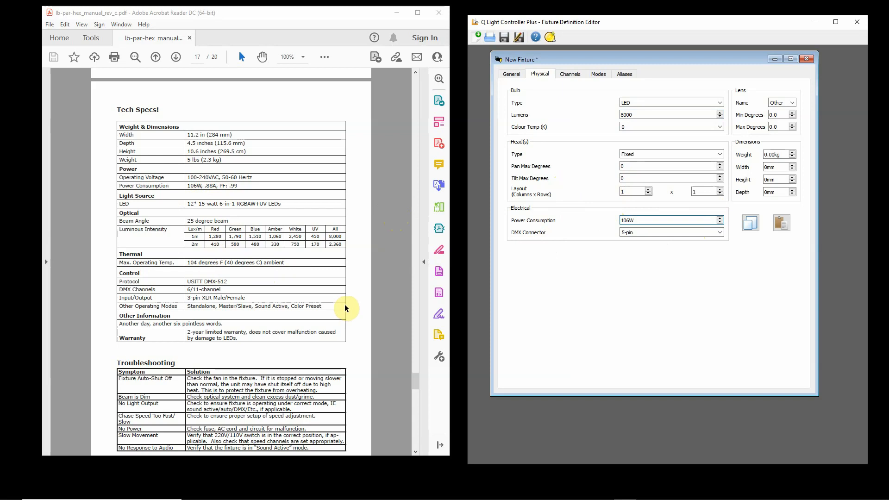
click(720, 233)
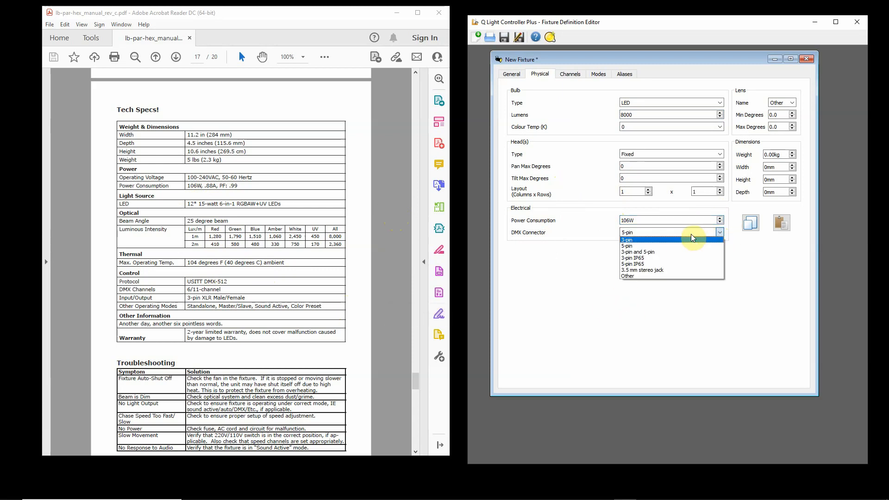
click(662, 240)
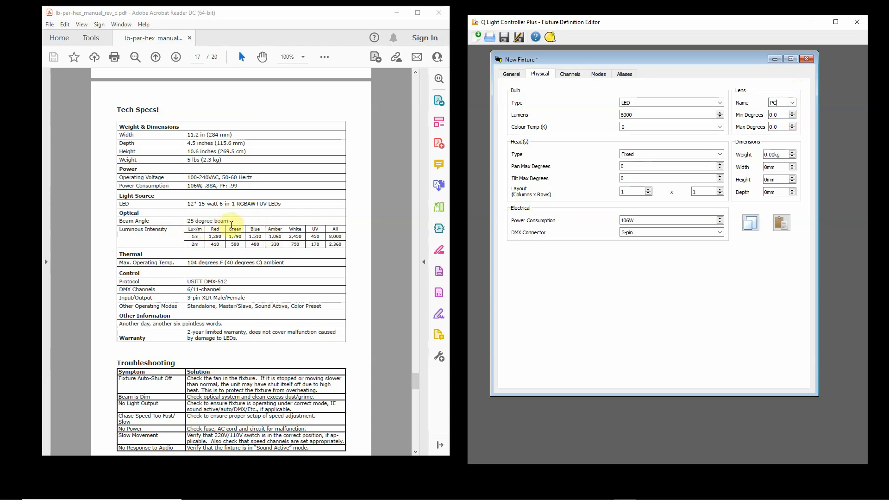
Step: Set both the minimum and maximum lens degrees to 25
double_click(779, 115)
text(25)
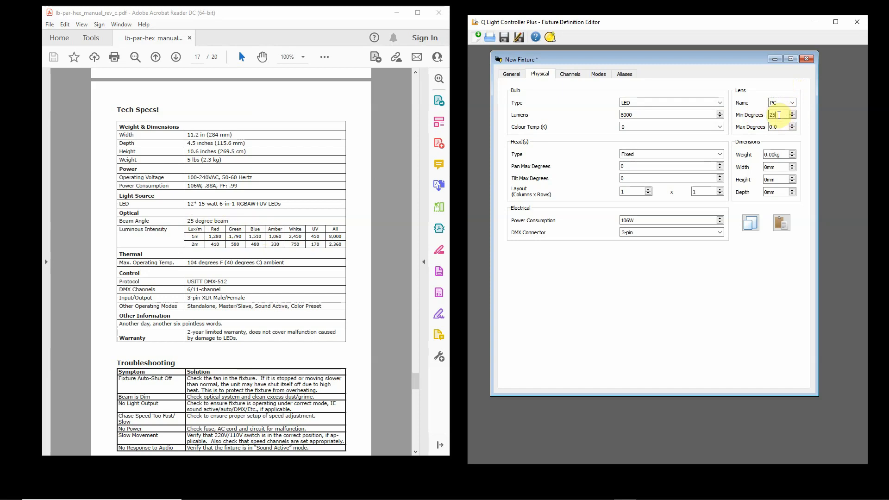
double_click(781, 127)
text(2)
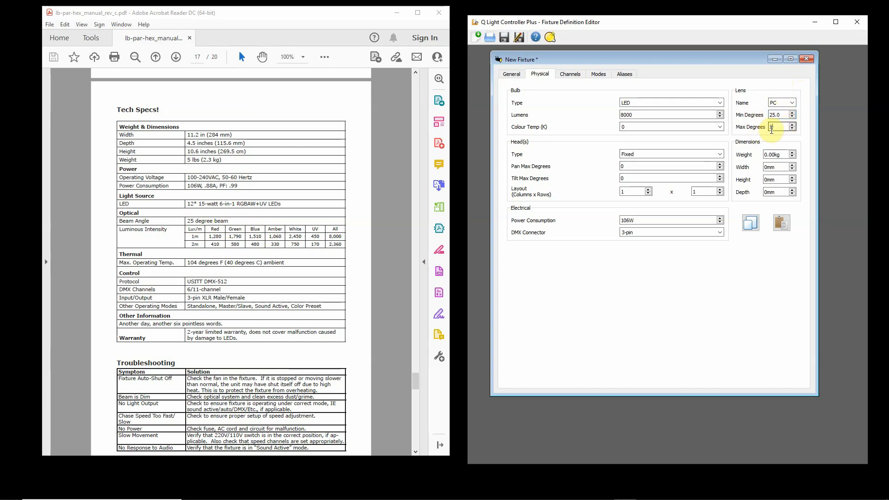
text(5)
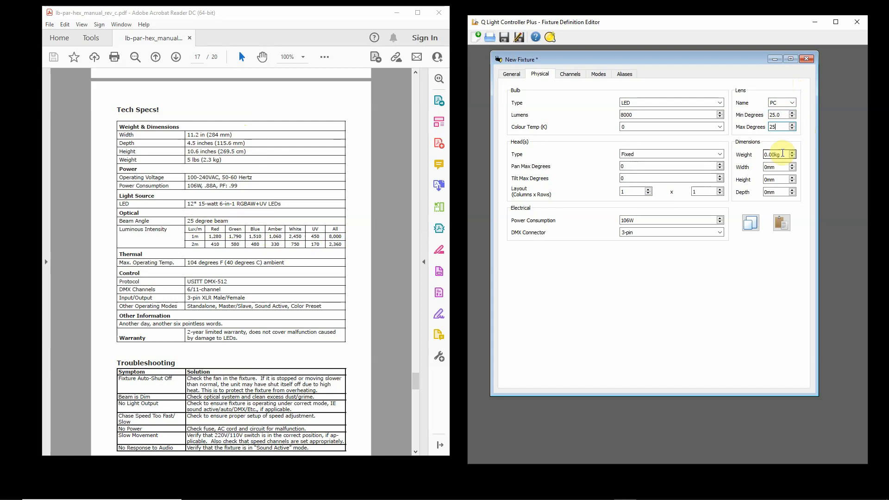
Step: Set the fixture's weight to 2.3 kg and its width to 284 mm
drag(792, 154, 760, 156)
text(2.3)
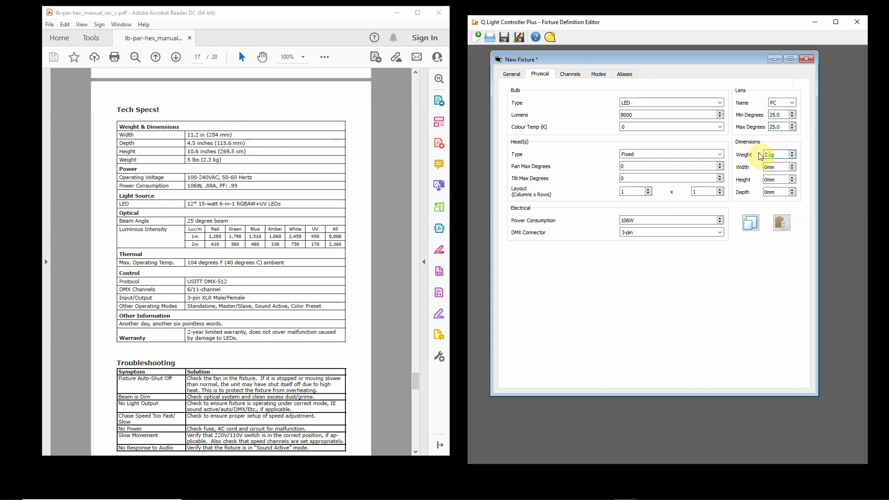
key(Tab)
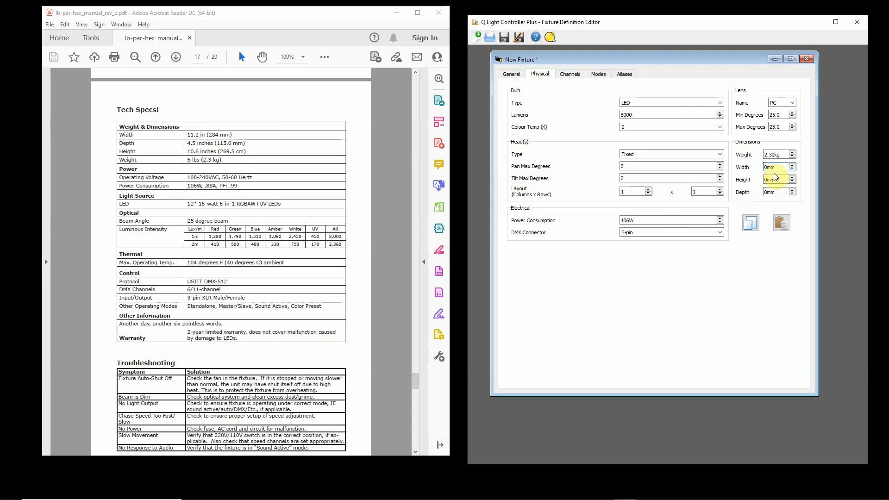
drag(779, 167, 757, 169)
text(284)
drag(781, 180, 761, 182)
key(Tab)
Step: Find the manual's 11-channel DMX reference and add a fixture channel using the Master dimmer (IntensityMasterDimmer) preset
click(571, 75)
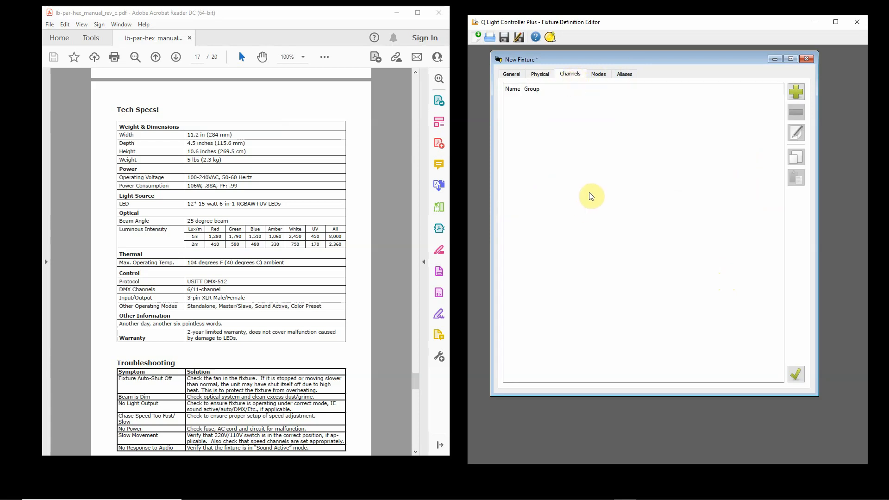
drag(414, 377, 416, 160)
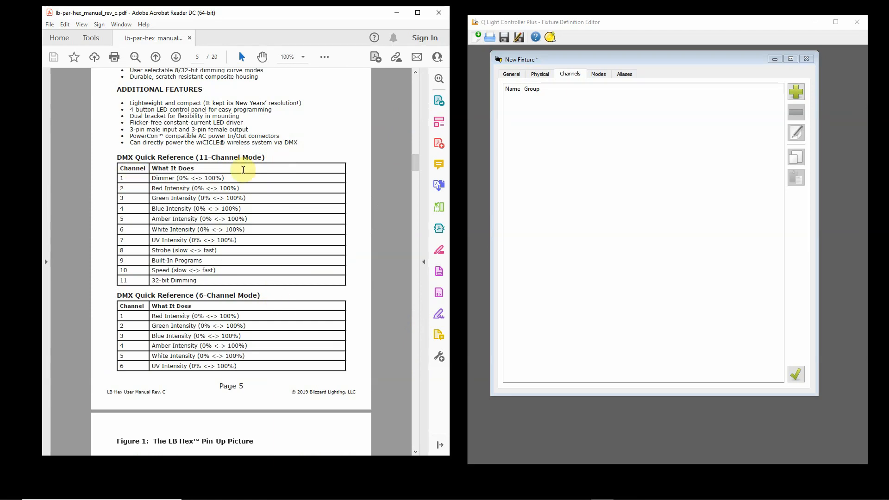
click(794, 91)
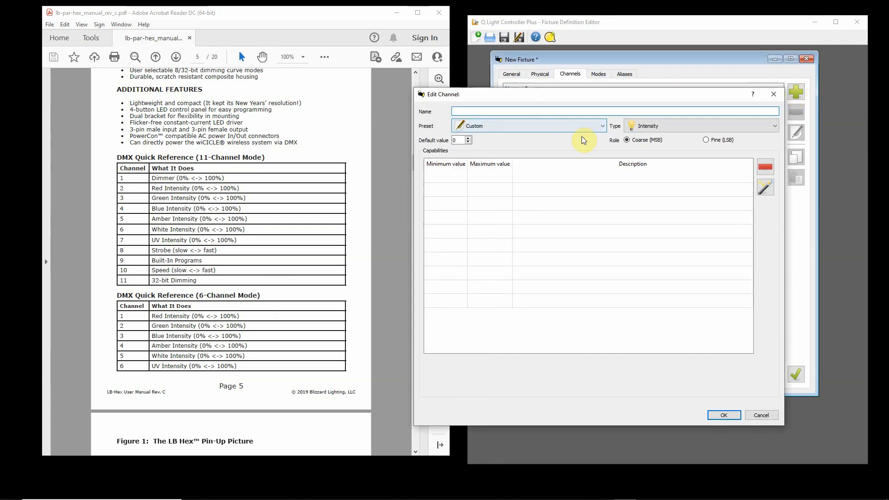
click(604, 126)
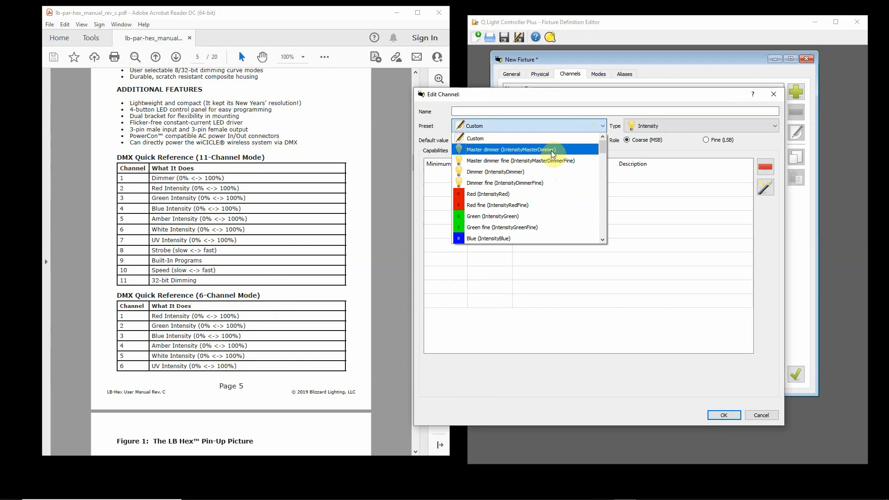
click(567, 149)
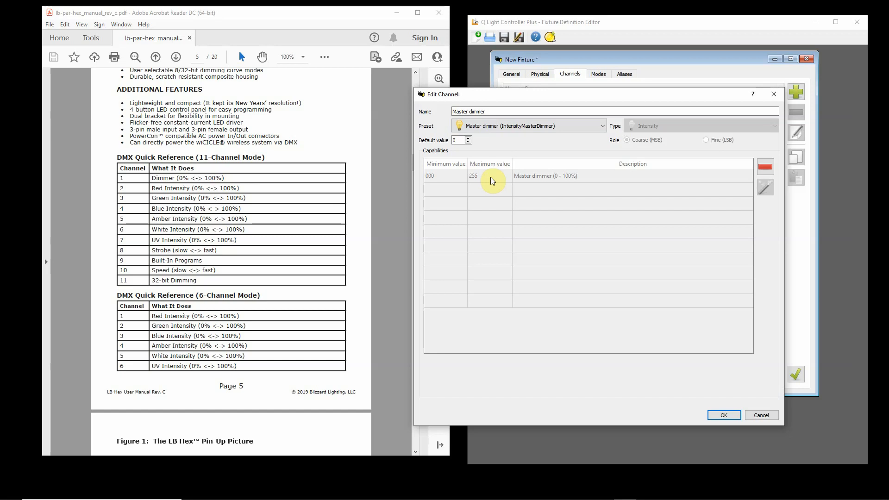
click(729, 417)
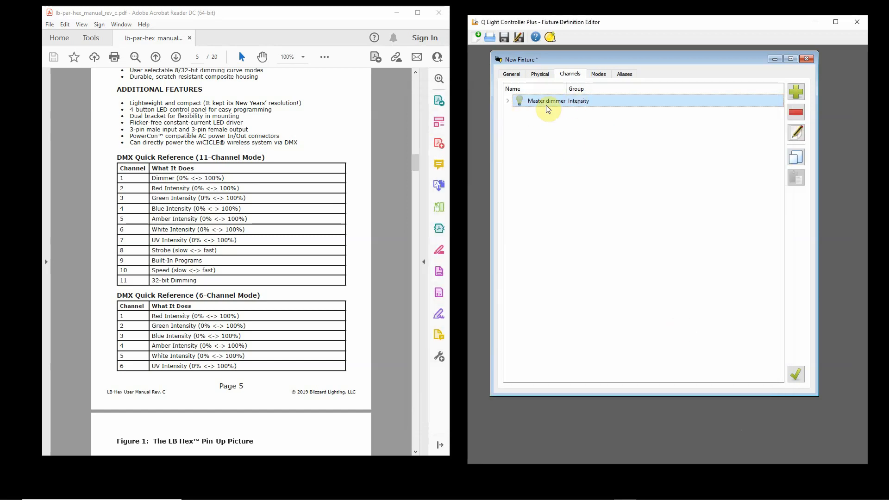
Step: Add a second channel to the fixture using the Red (IntensityRed) preset
click(339, 207)
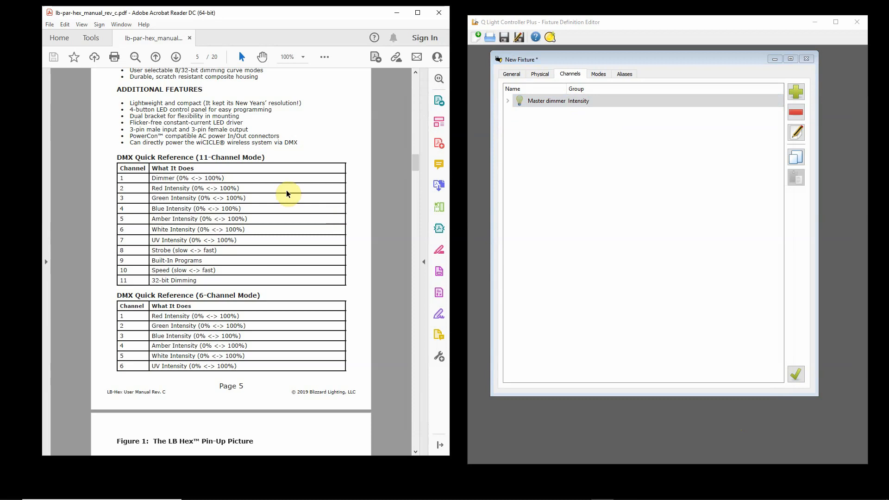
click(795, 91)
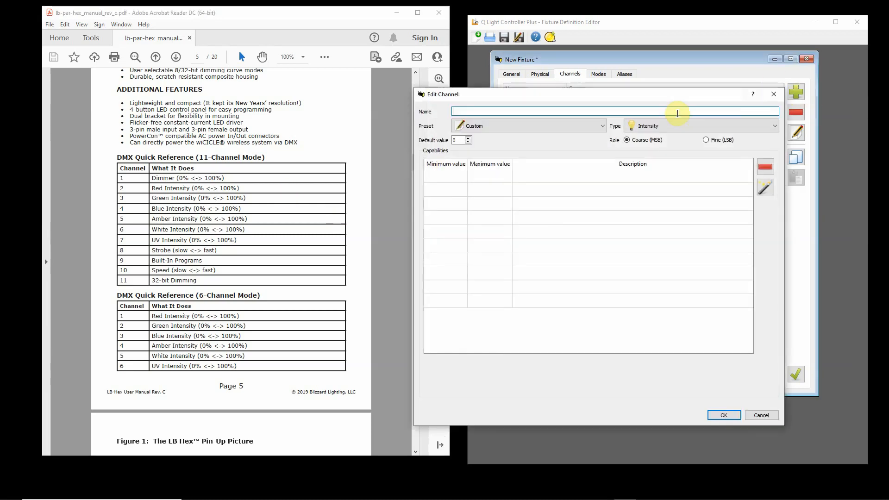
click(603, 126)
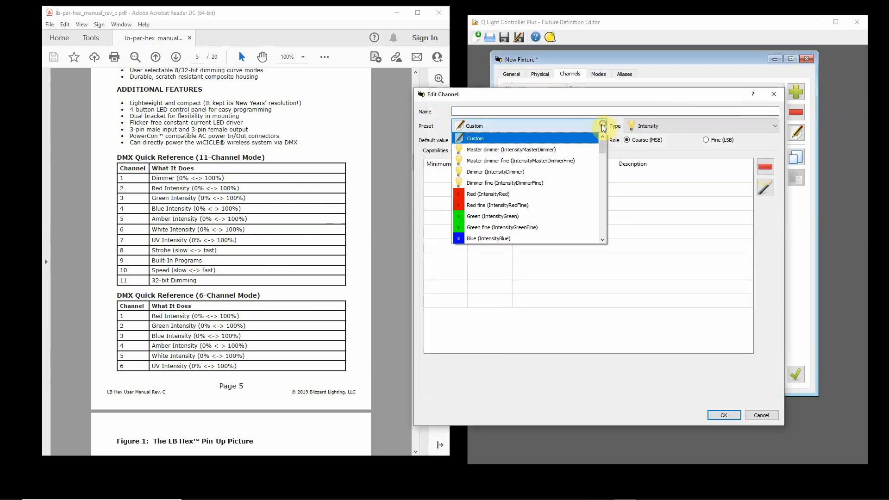
click(538, 194)
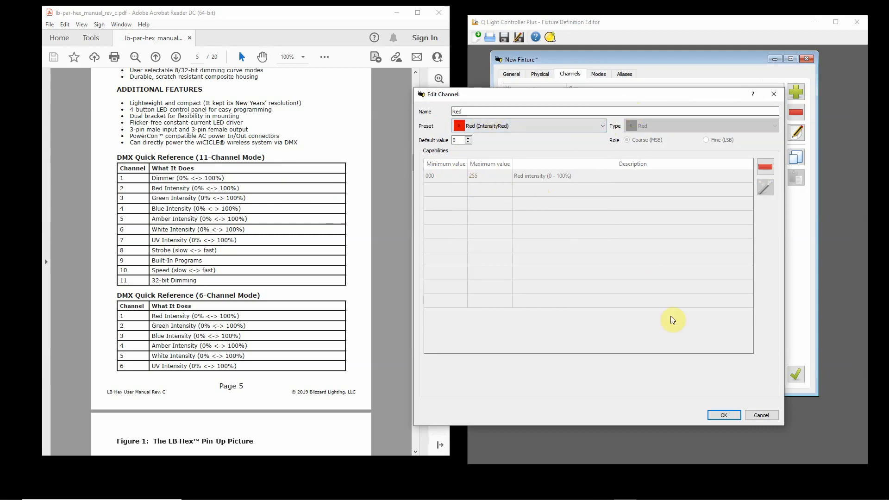
click(717, 413)
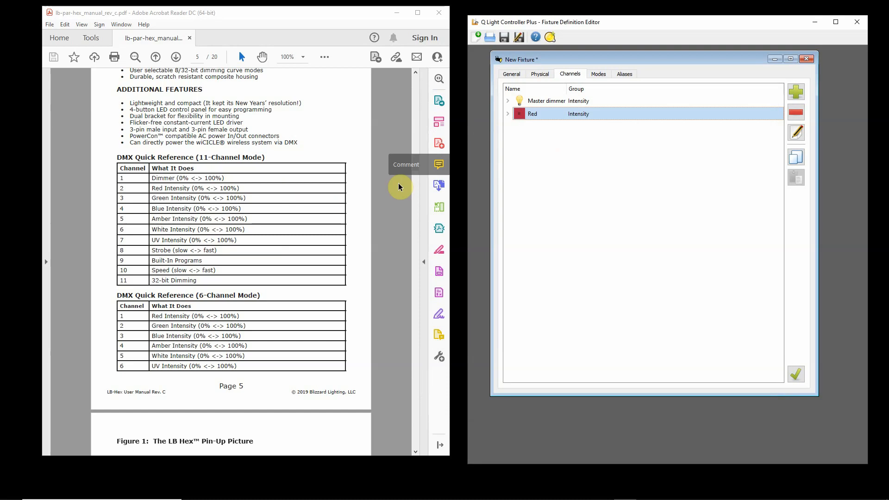
Step: Add a third channel to the fixture using the Green (IntensityGreen) preset
click(797, 93)
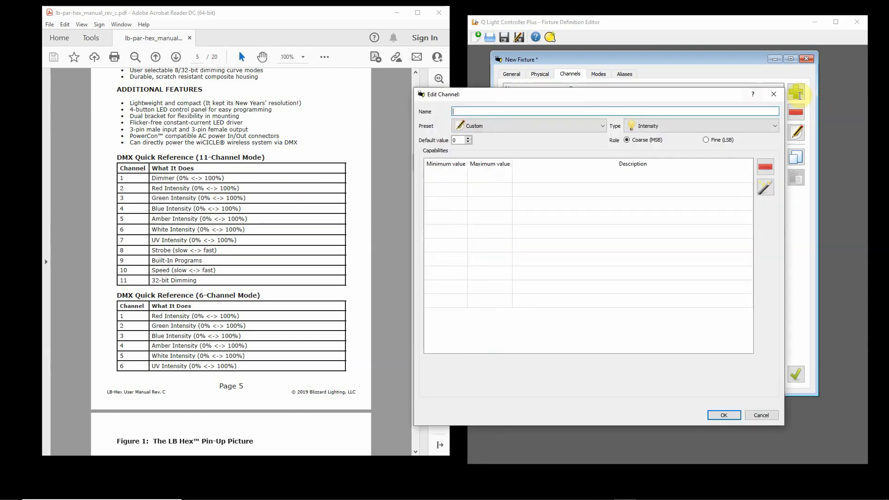
click(602, 126)
click(540, 216)
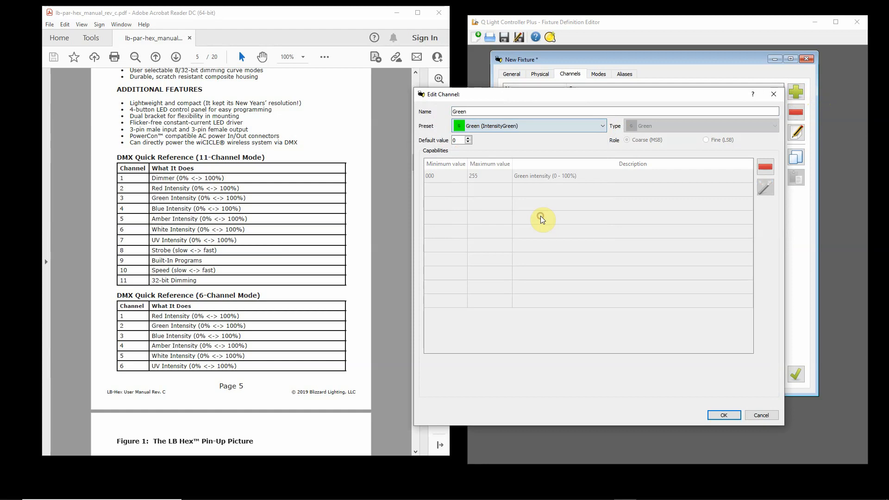
click(727, 414)
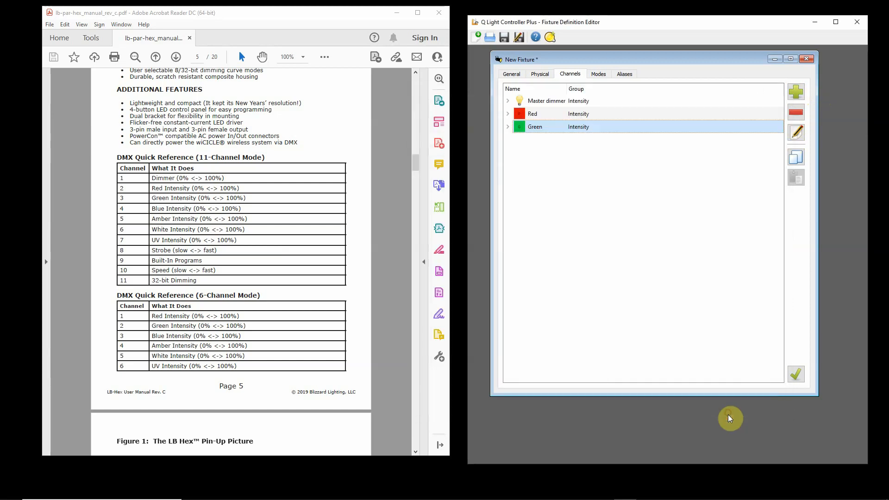
Step: Add a fourth channel to the fixture using the Blue (IntensityBlue) preset
click(802, 92)
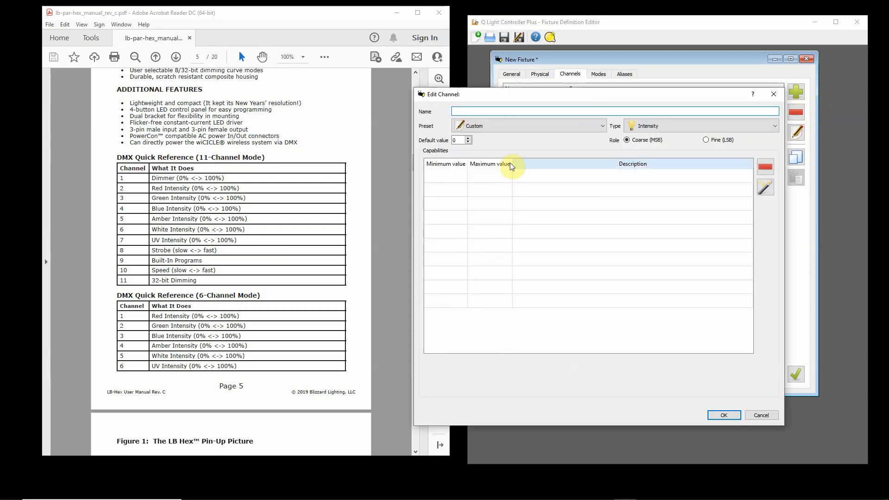
click(602, 125)
scroll(562, 217, down, 1)
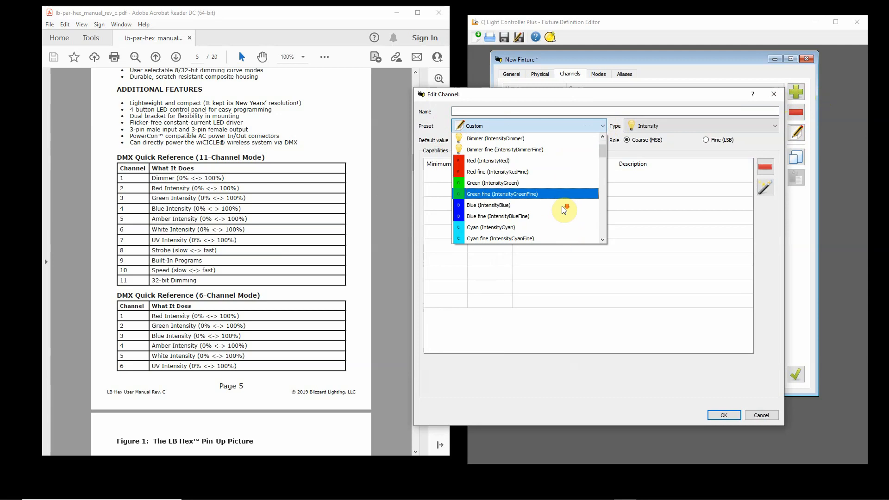
click(528, 205)
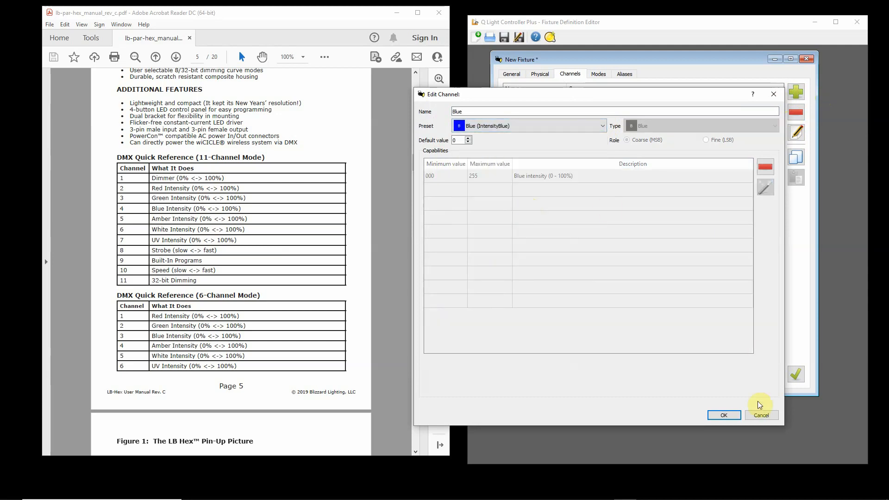
click(722, 415)
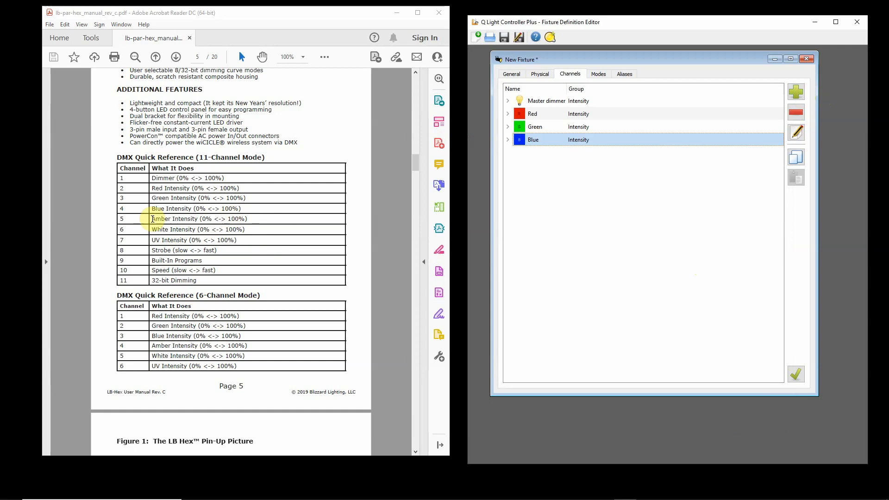
Step: Add a fifth channel to the fixture using the Amber (IntensityAmber) preset
click(794, 93)
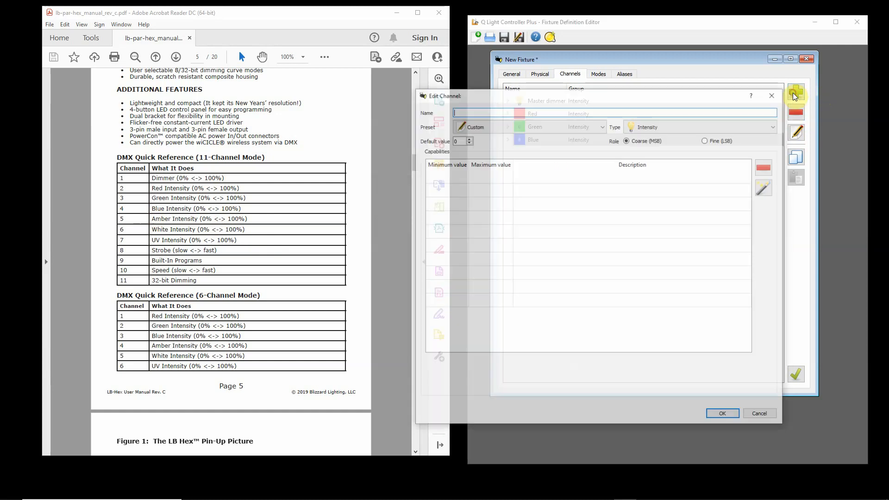
click(600, 126)
scroll(590, 157, down, 2)
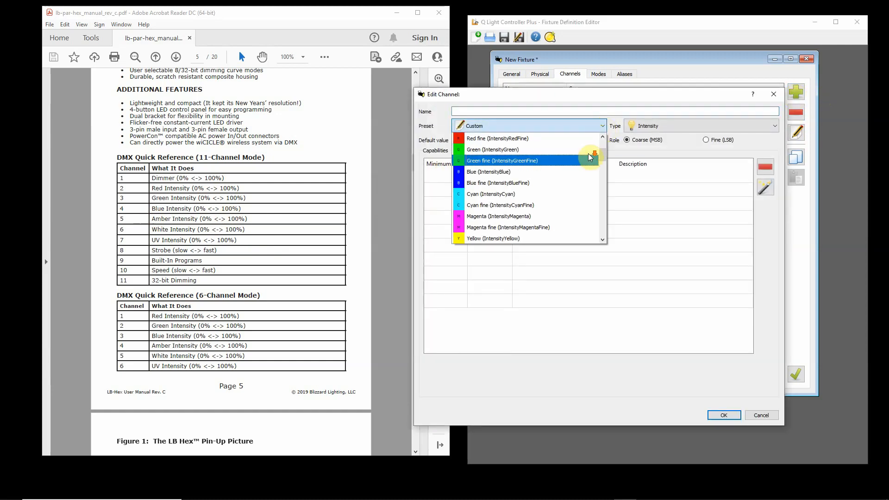
scroll(585, 165, down, 2)
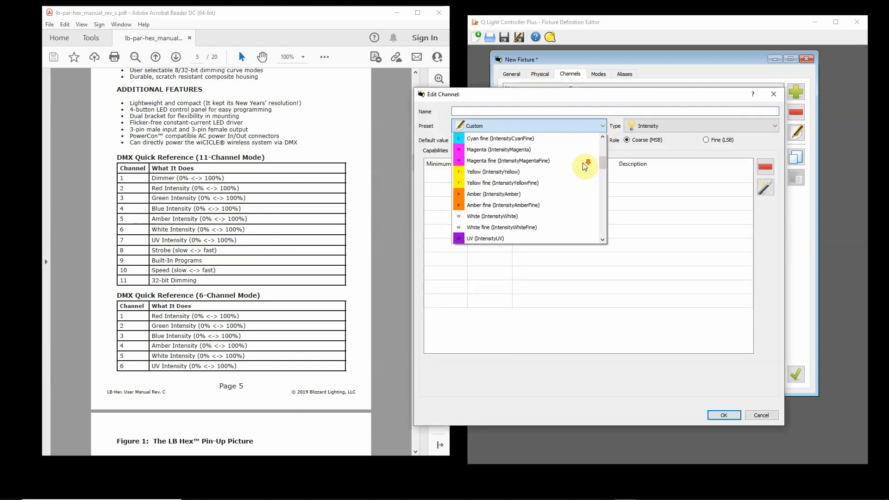
click(548, 197)
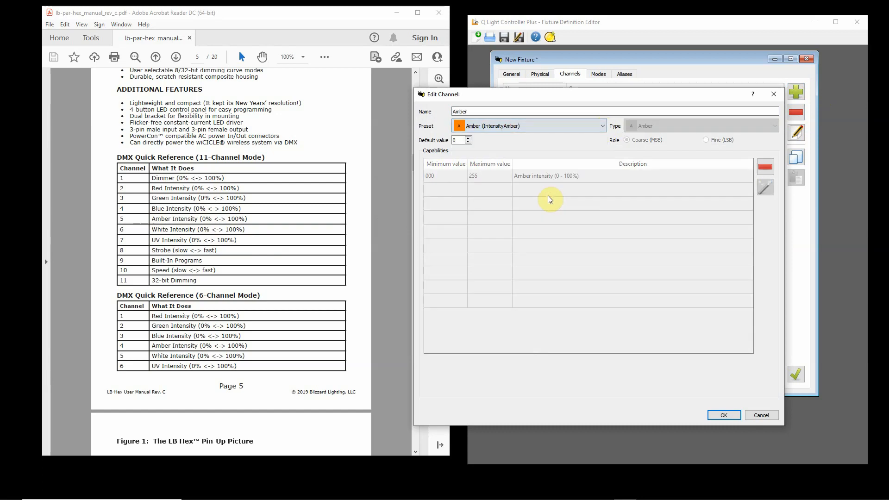
click(718, 412)
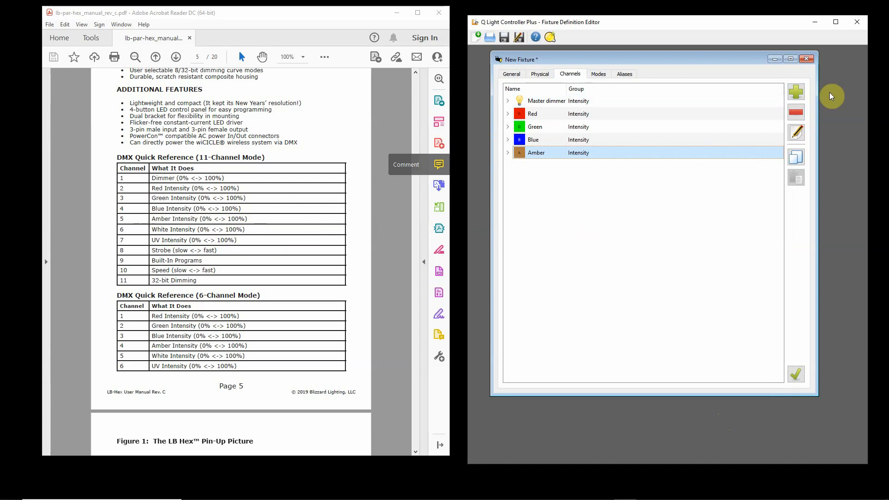
Step: Add a sixth channel to the fixture using the White (IntensityWhite) preset
click(794, 92)
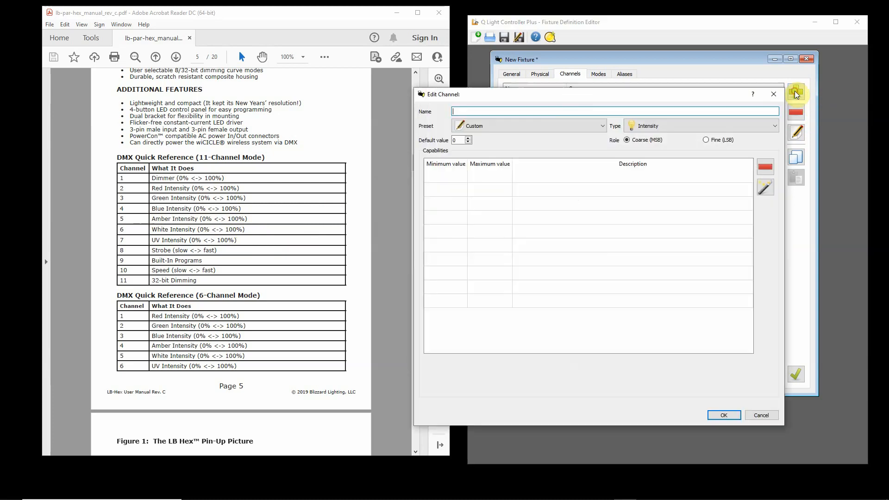
click(597, 126)
scroll(571, 188, down, 2)
scroll(571, 188, down, 3)
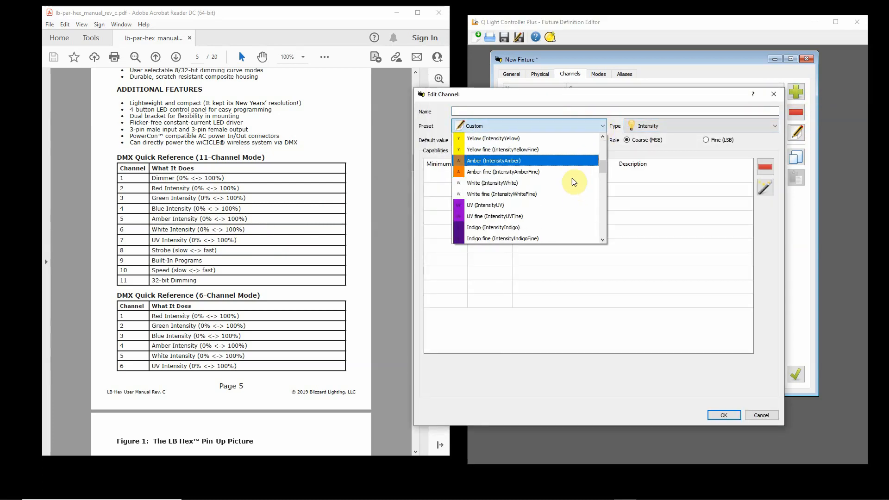
click(546, 182)
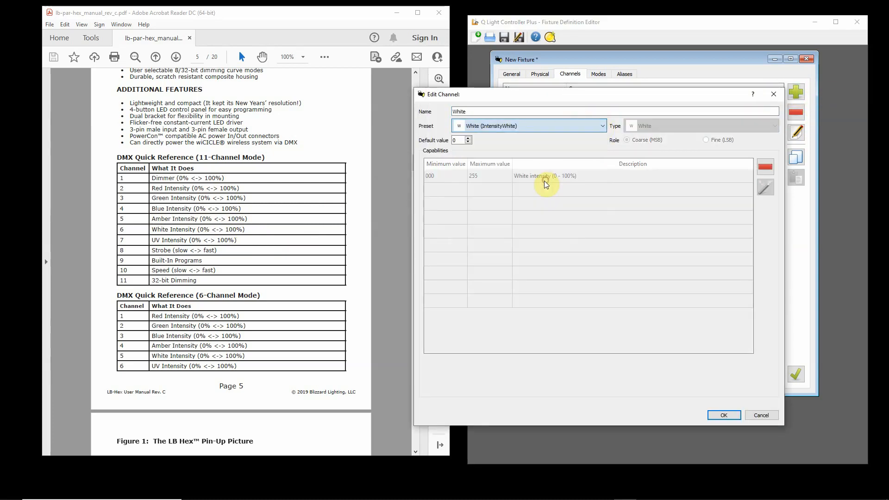
click(723, 415)
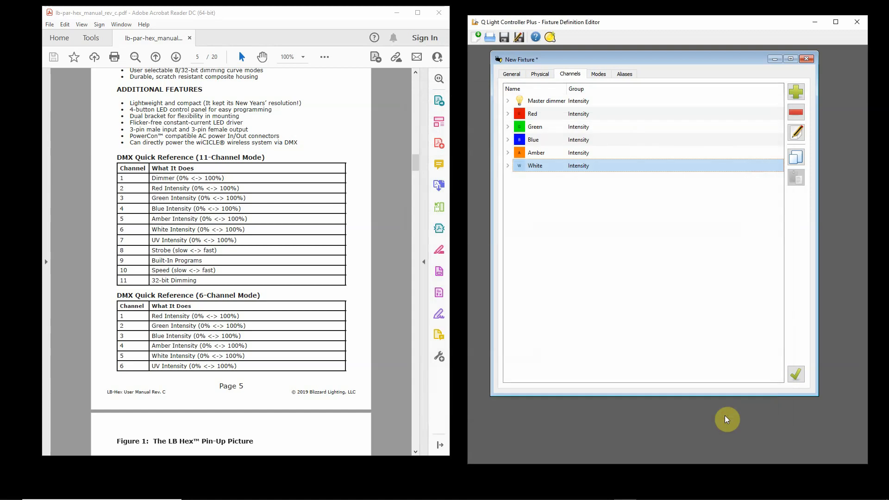
Step: Add a seventh channel to the fixture using the UV (IntensityUV) preset
click(796, 93)
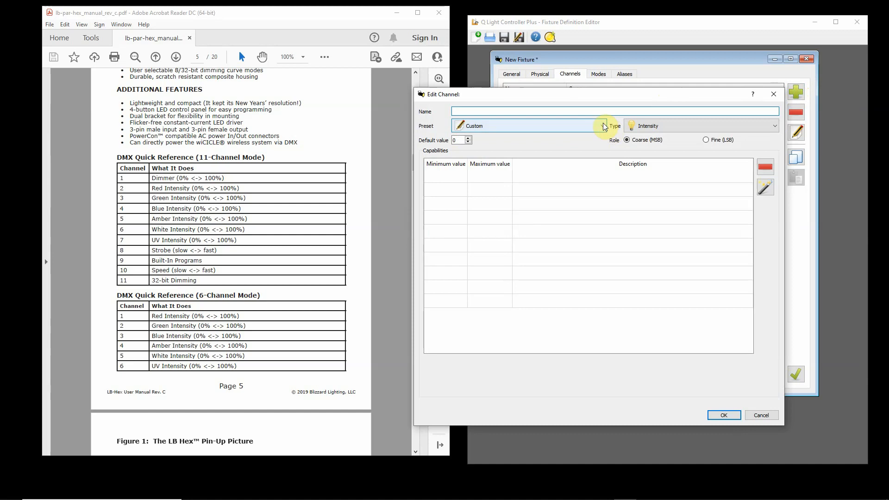
click(602, 125)
scroll(574, 189, down, 4)
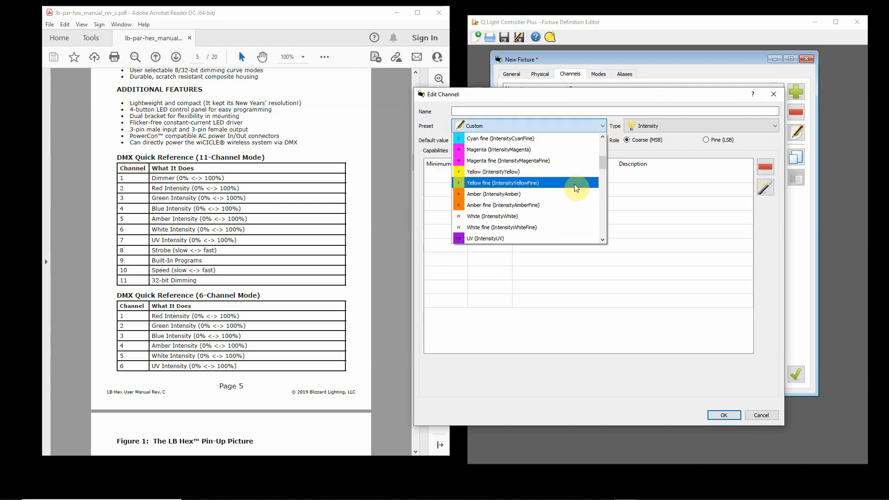
scroll(574, 185, down, 3)
click(534, 171)
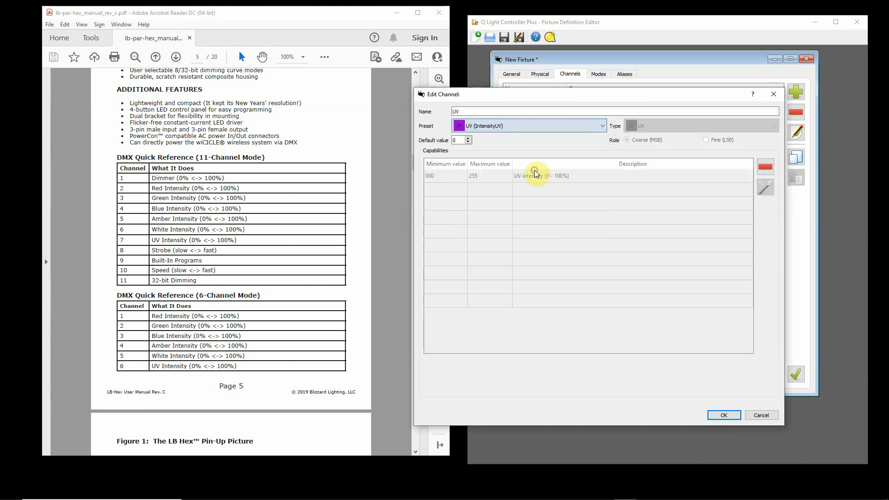
click(732, 415)
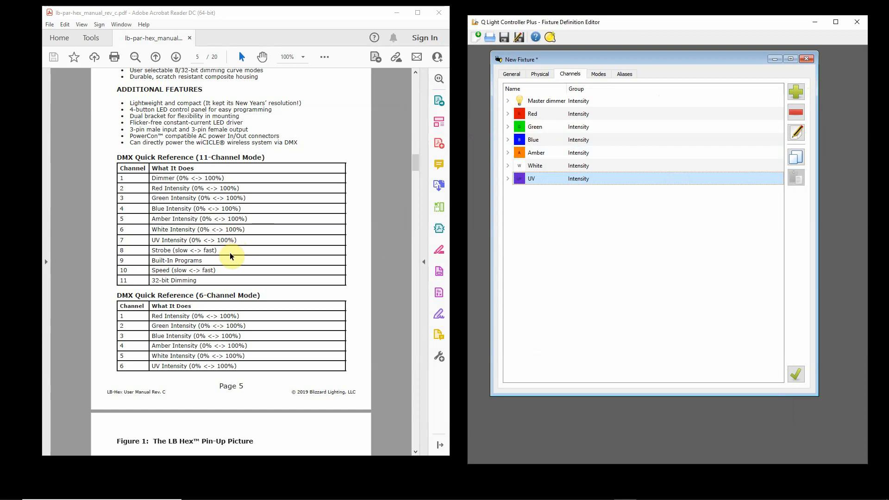
Step: Add an eighth channel to the fixture using the slow-to-fast Strobe (ShutterStrobeSlowFast) preset
click(797, 91)
click(601, 125)
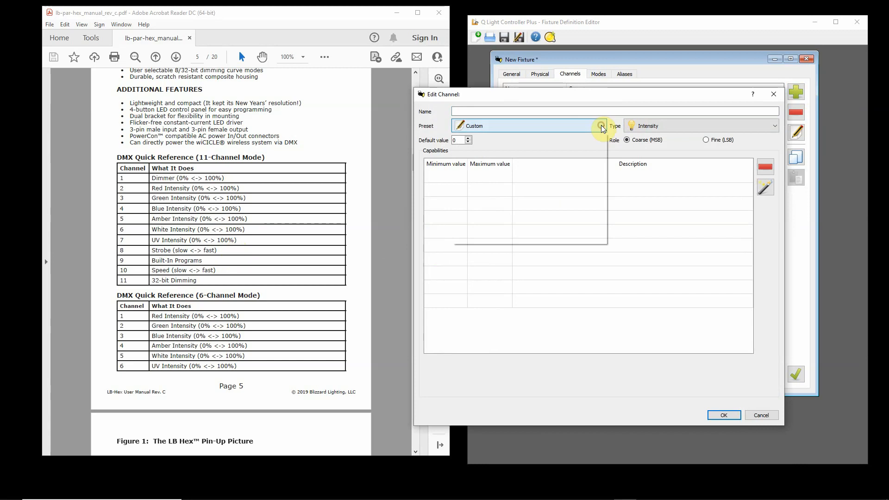
scroll(588, 171, down, 8)
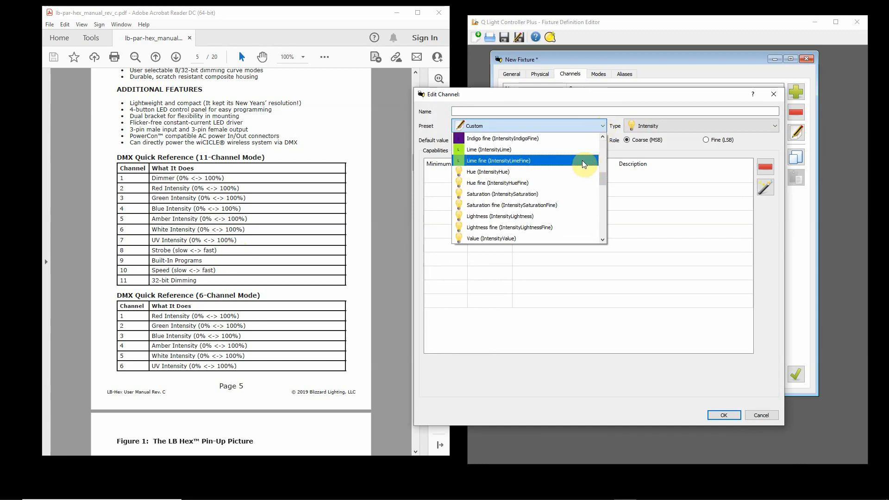
scroll(581, 161, down, 4)
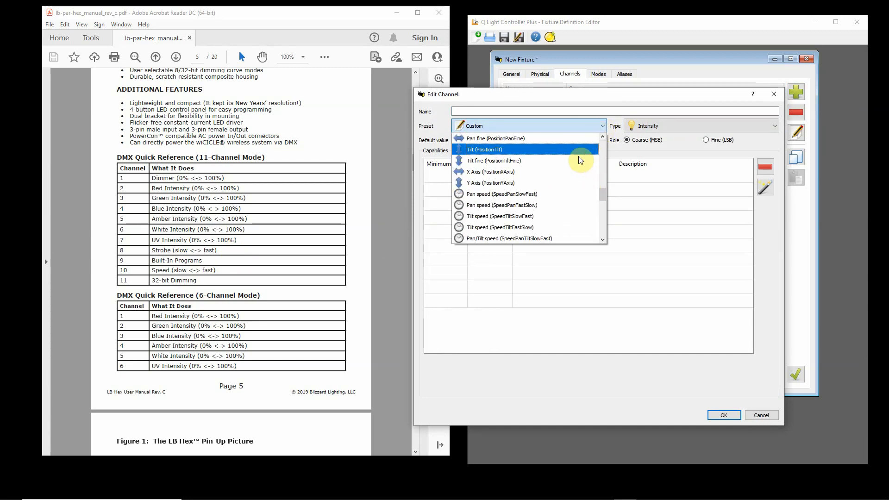
scroll(578, 160, down, 4)
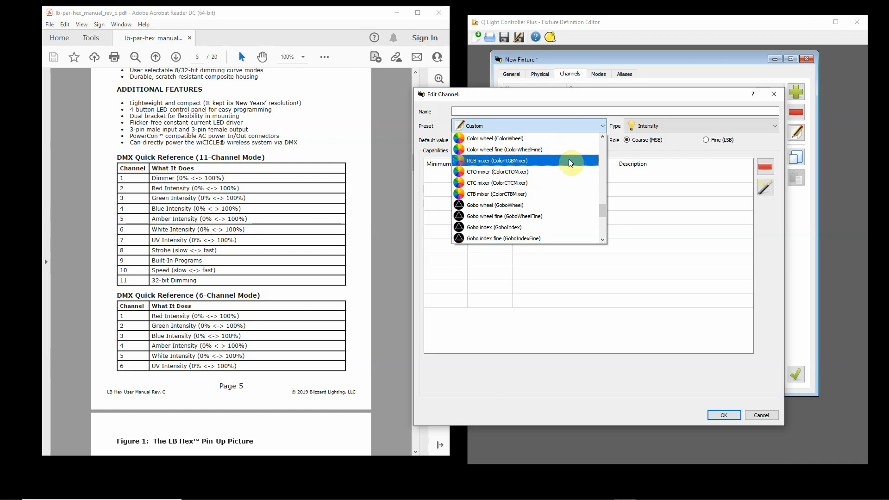
scroll(566, 159, down, 2)
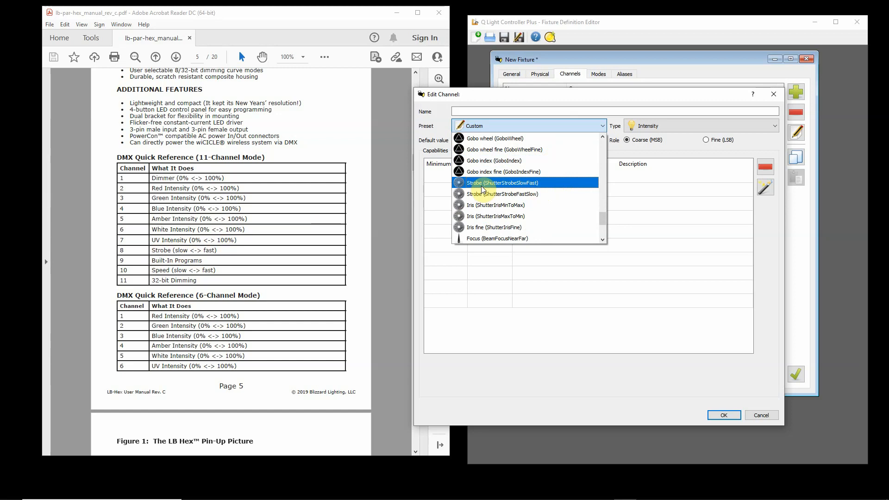
click(527, 183)
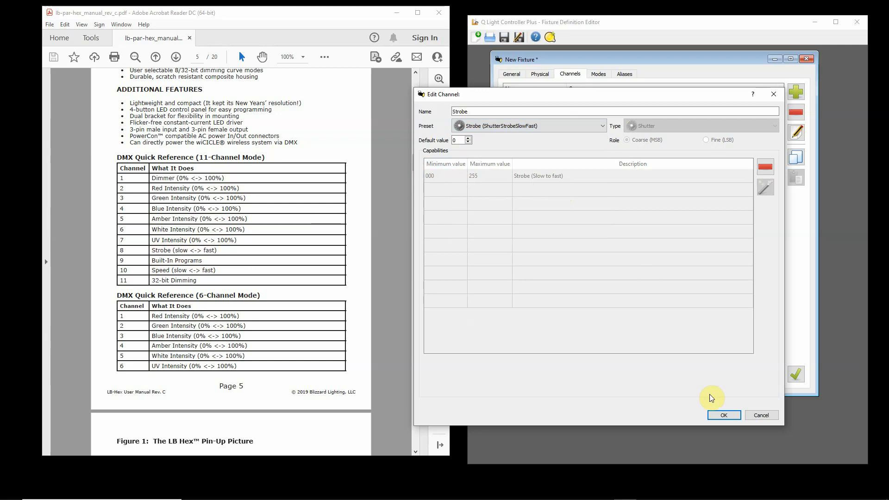
click(731, 415)
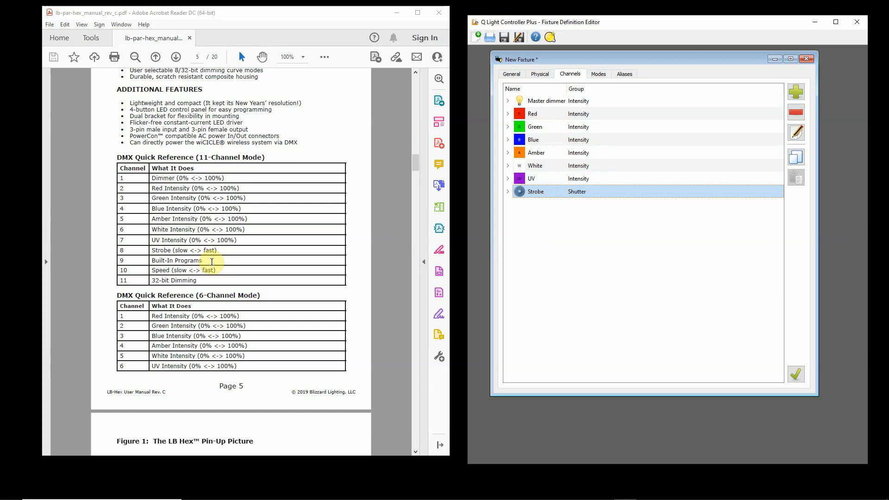
Step: Add a ninth, custom channel named Programs with the type set to Effect
click(796, 92)
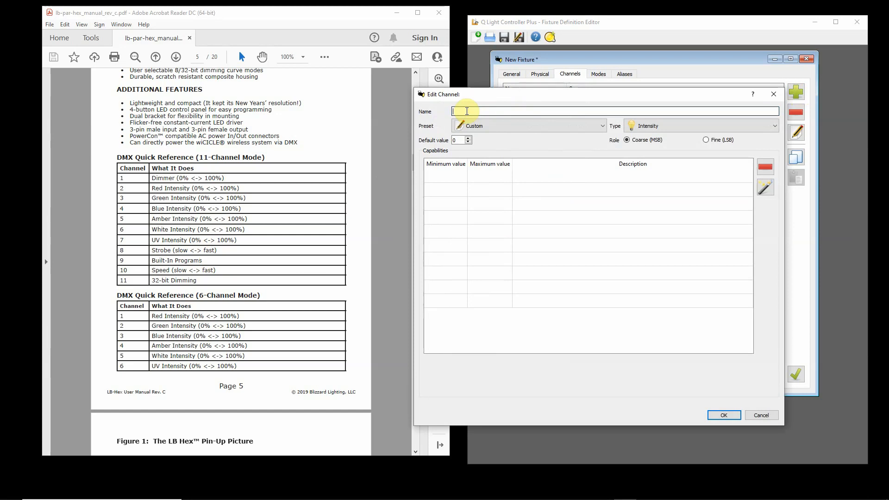
text(Programs)
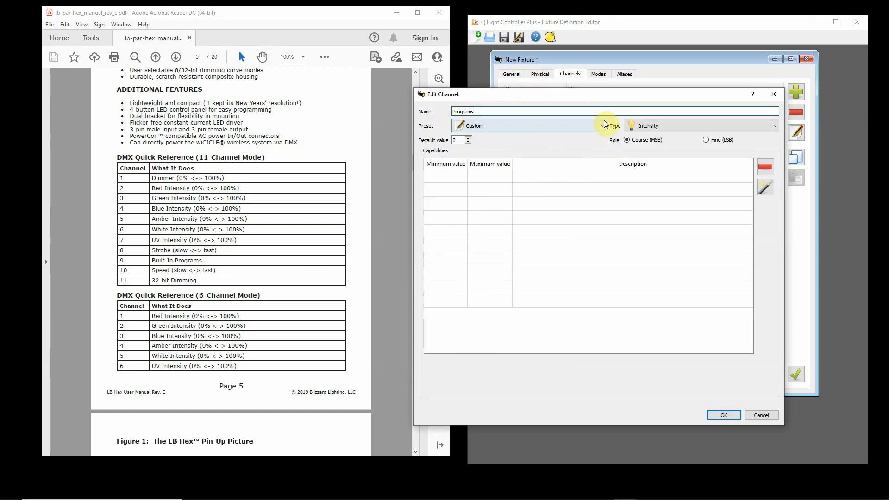
click(773, 126)
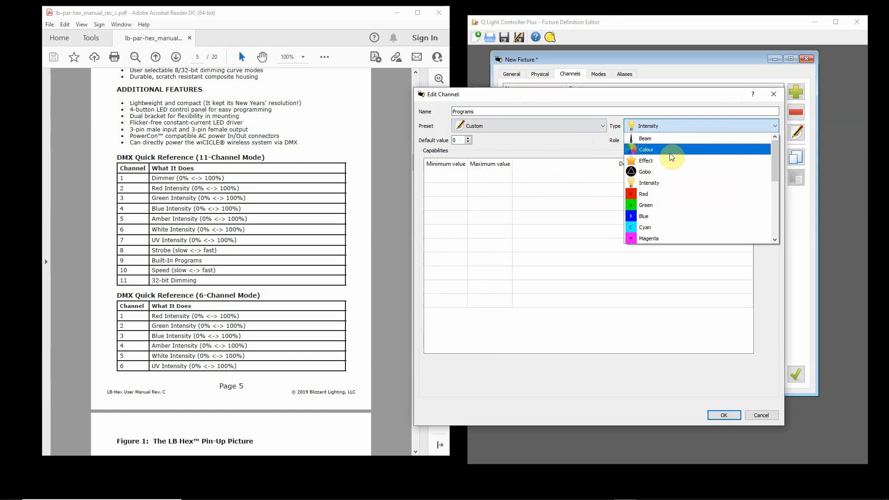
scroll(679, 172, down, 5)
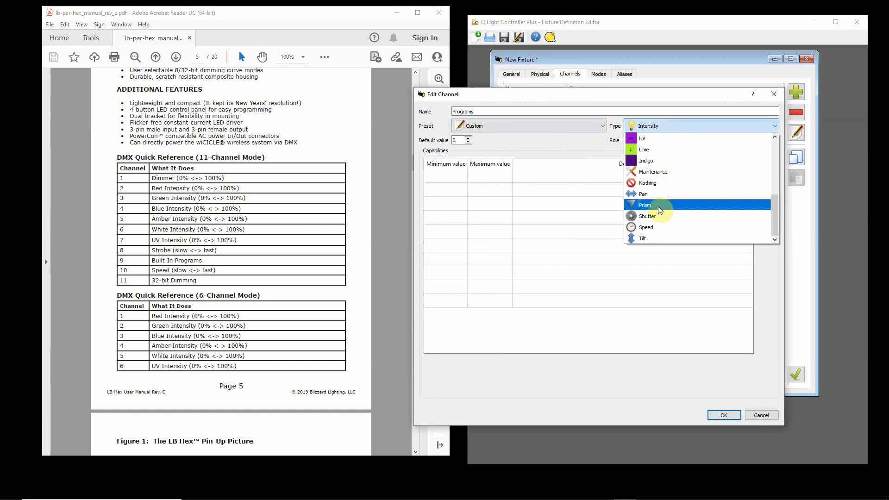
scroll(686, 212, up, 4)
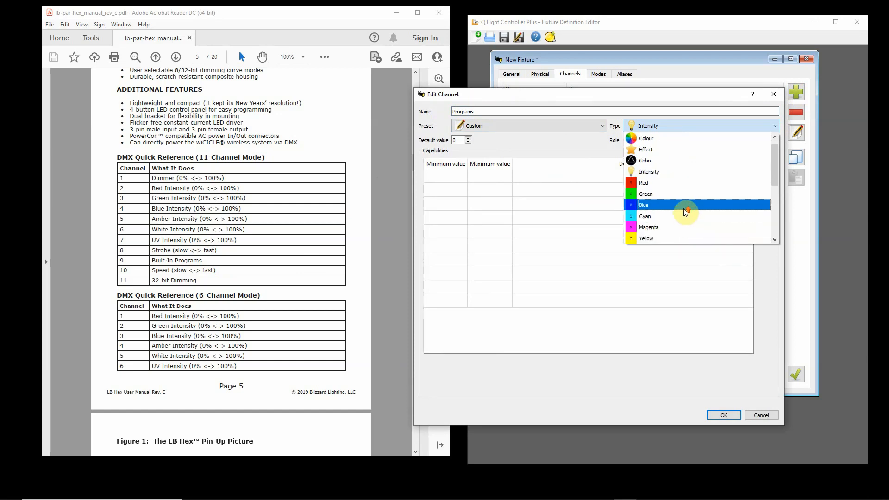
scroll(686, 212, up, 1)
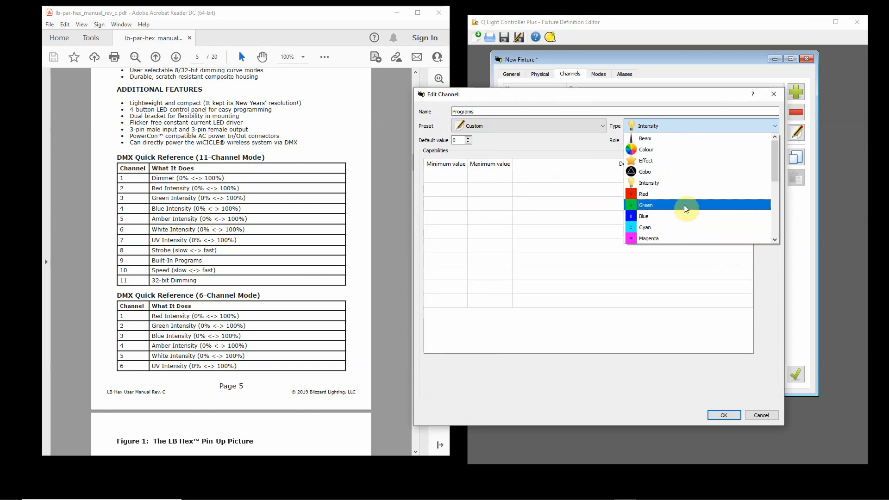
click(678, 167)
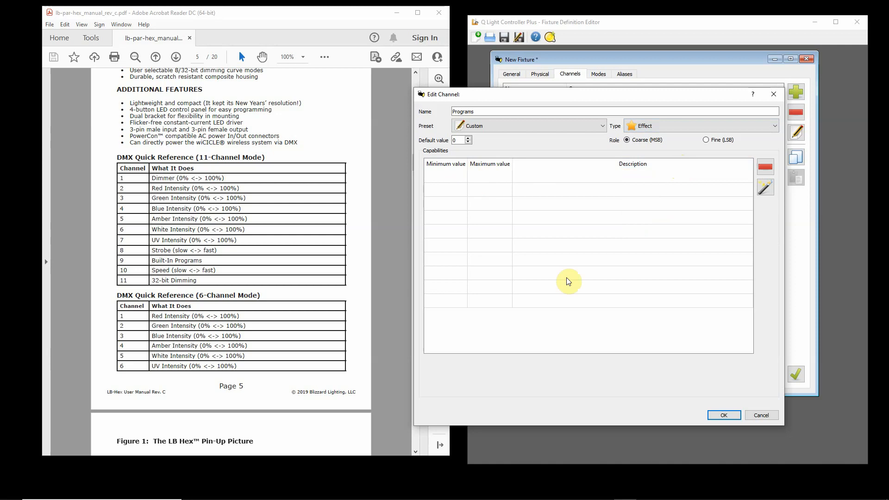
click(736, 417)
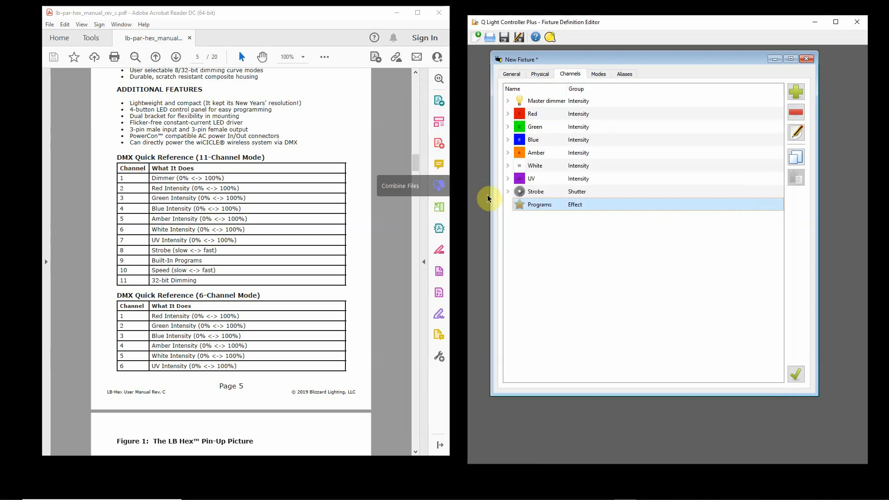
Step: Start a tenth channel for the manual's Speed entry, look through the presets for a speed match and keep Custom
click(229, 271)
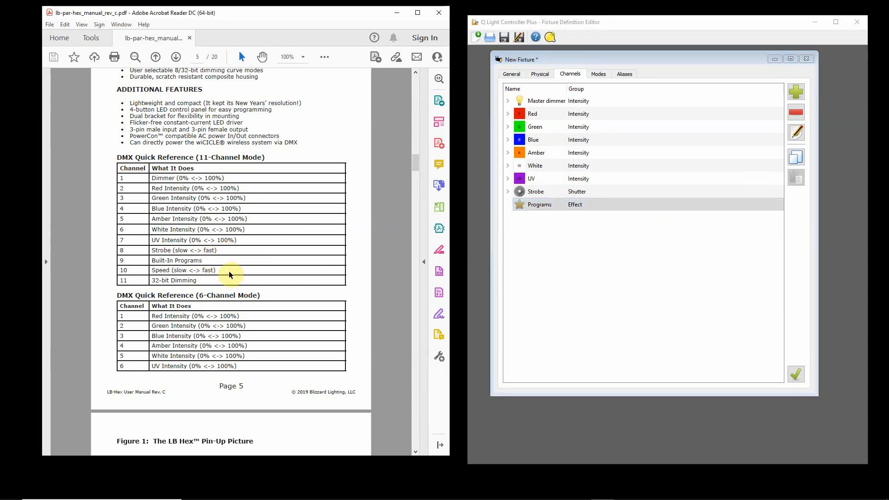
click(796, 93)
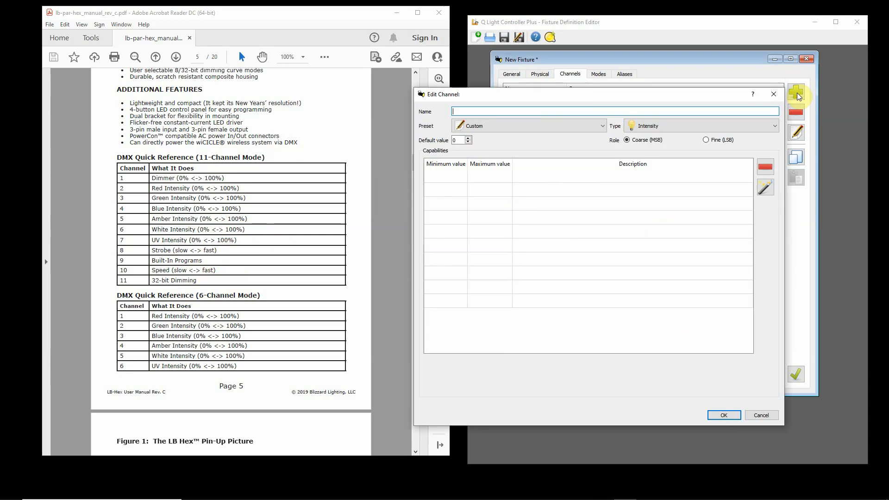
click(601, 126)
scroll(588, 190, down, 3)
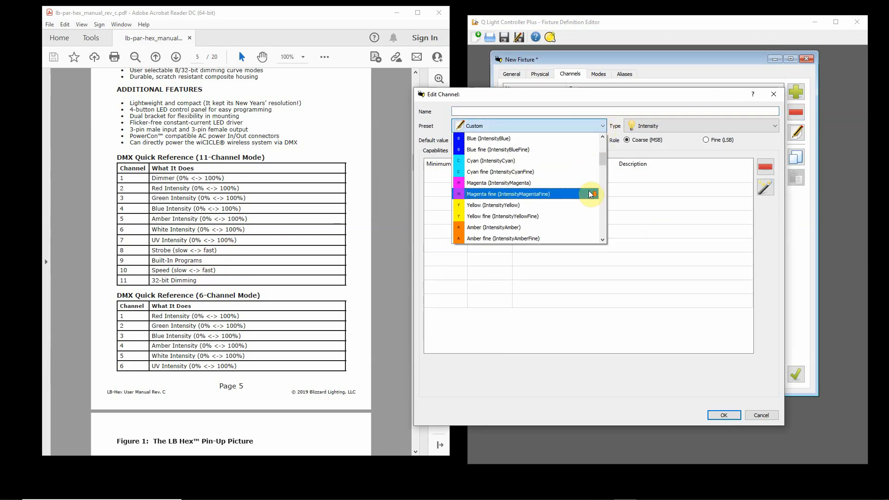
scroll(588, 190, down, 9)
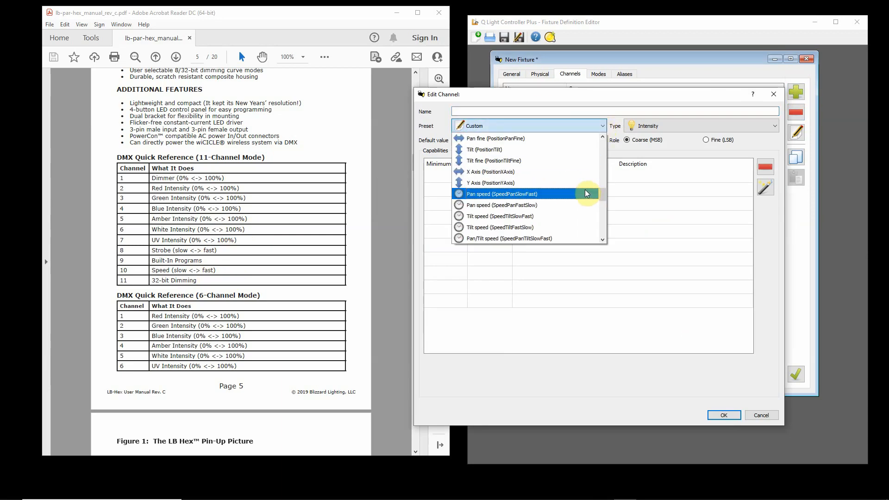
scroll(558, 201, down, 1)
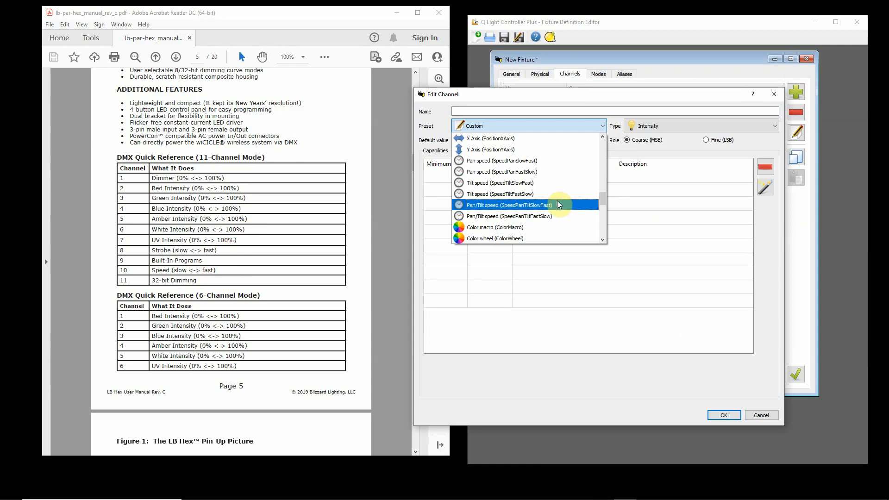
scroll(558, 206, down, 5)
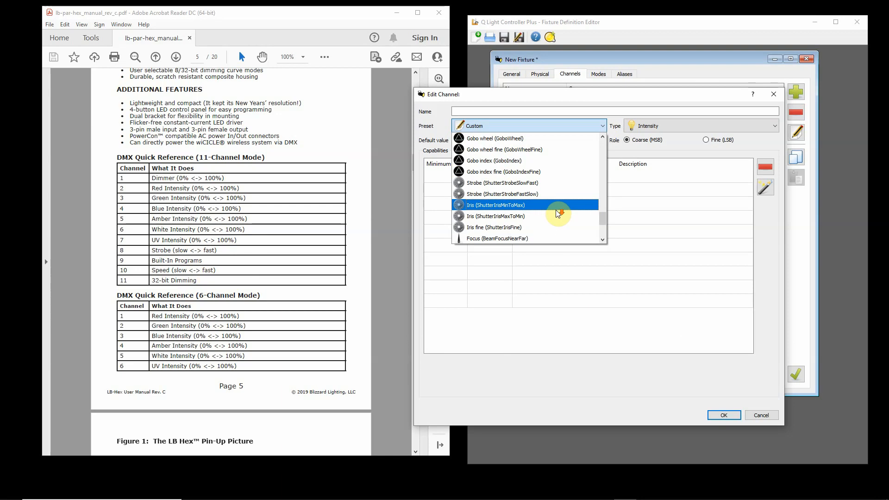
scroll(556, 213, down, 3)
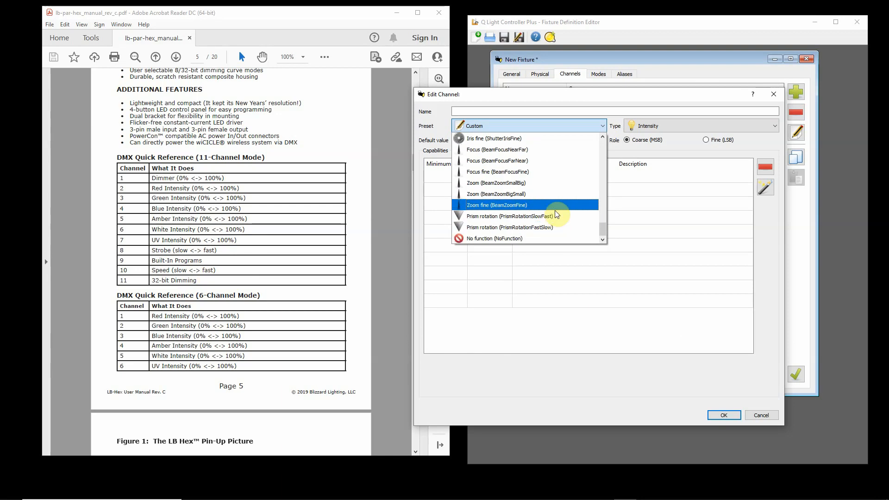
scroll(556, 208, up, 12)
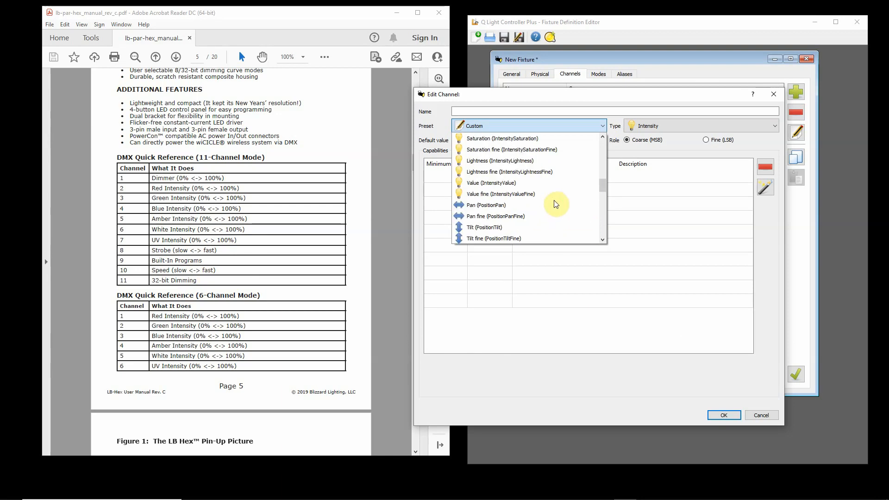
scroll(555, 203, up, 10)
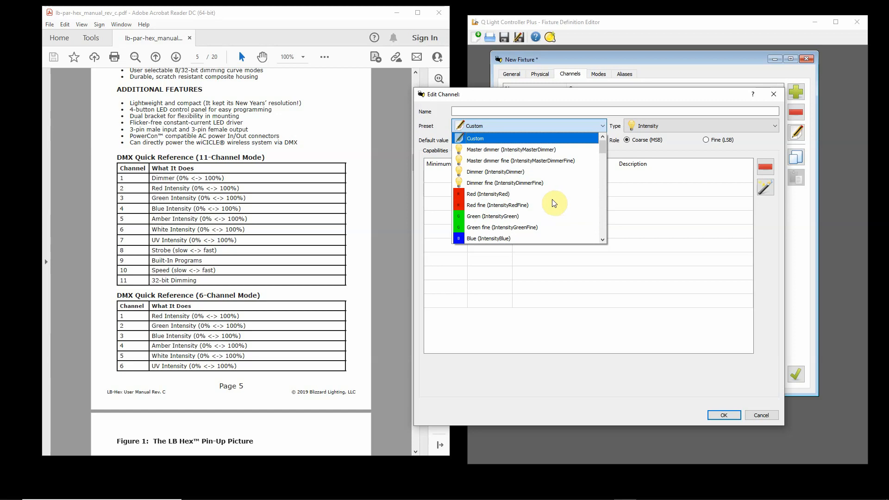
click(518, 141)
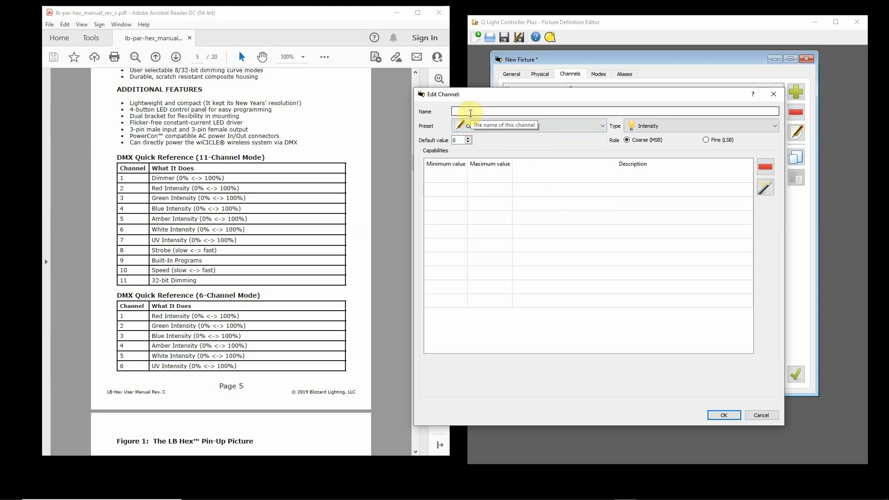
Step: Name the tenth channel Speed, set its type to Speed and add it to the fixture
text(eed)
click(773, 124)
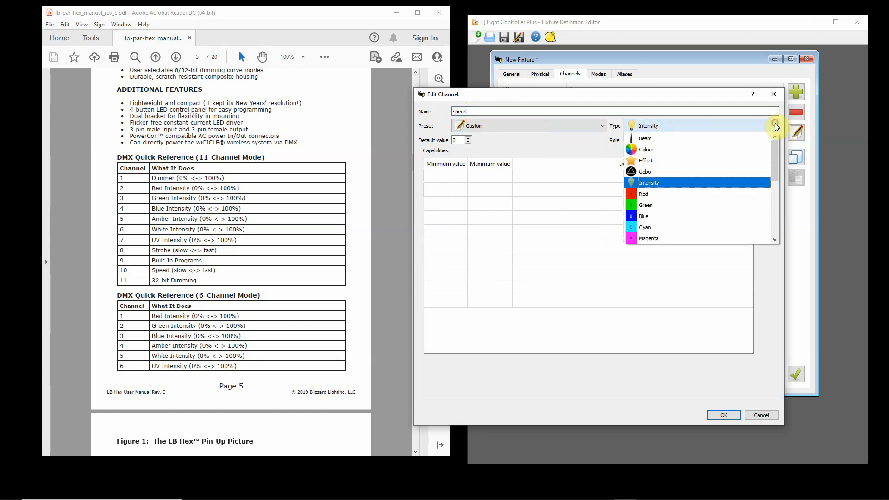
scroll(733, 148, down, 4)
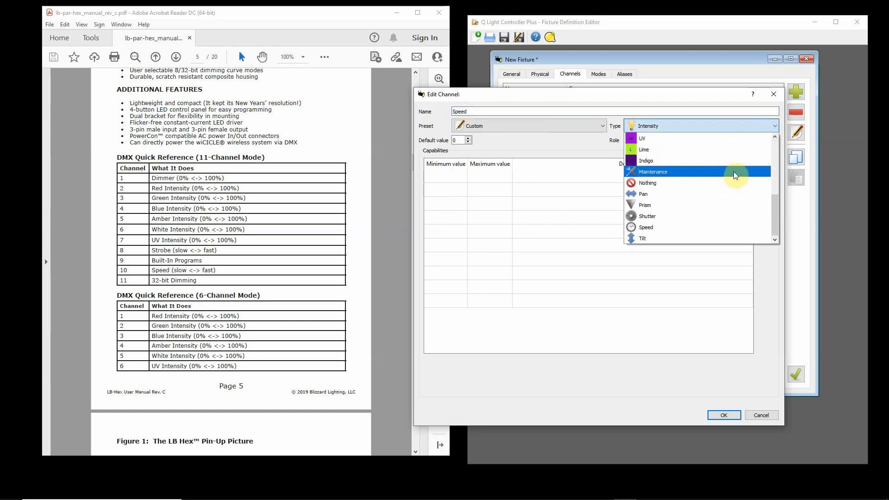
click(665, 227)
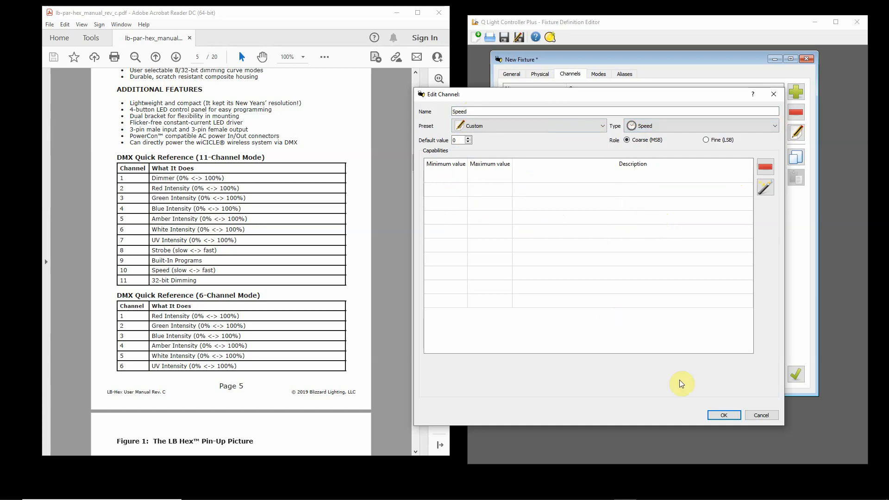
click(721, 415)
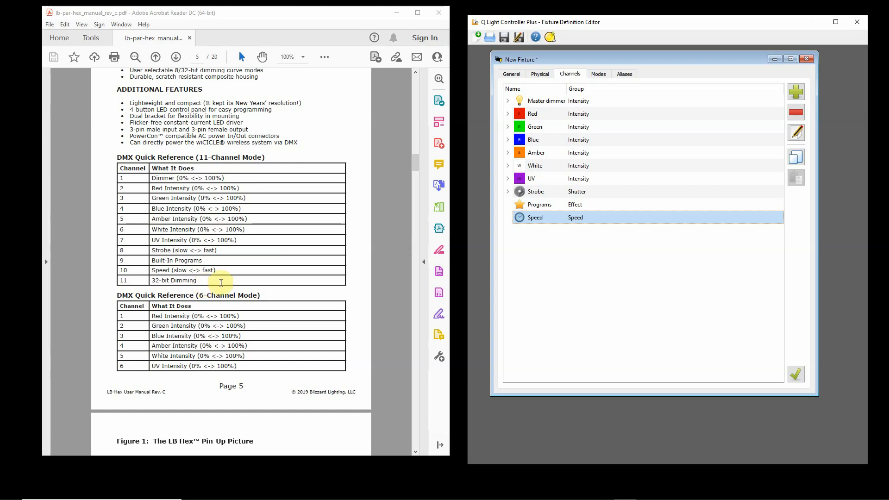
Step: Add an eleventh channel to the fixture using the Master dimmer fine (IntensityMasterDimmerFine) preset
click(205, 285)
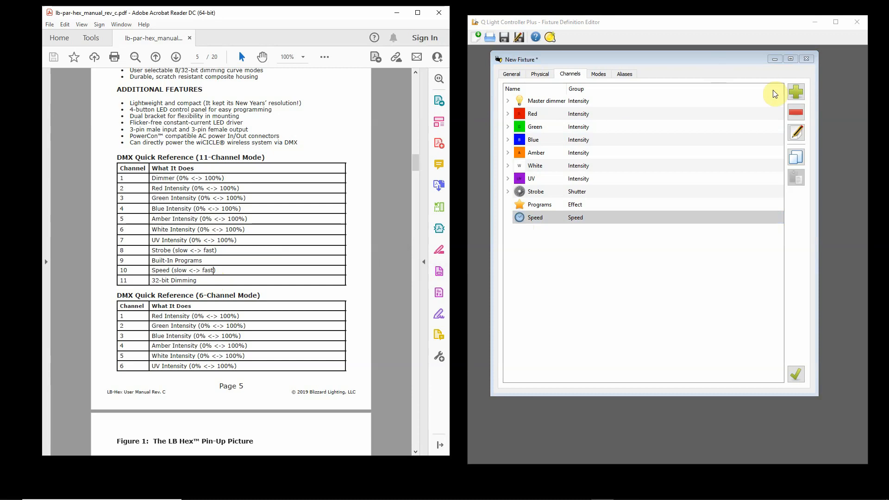
click(795, 91)
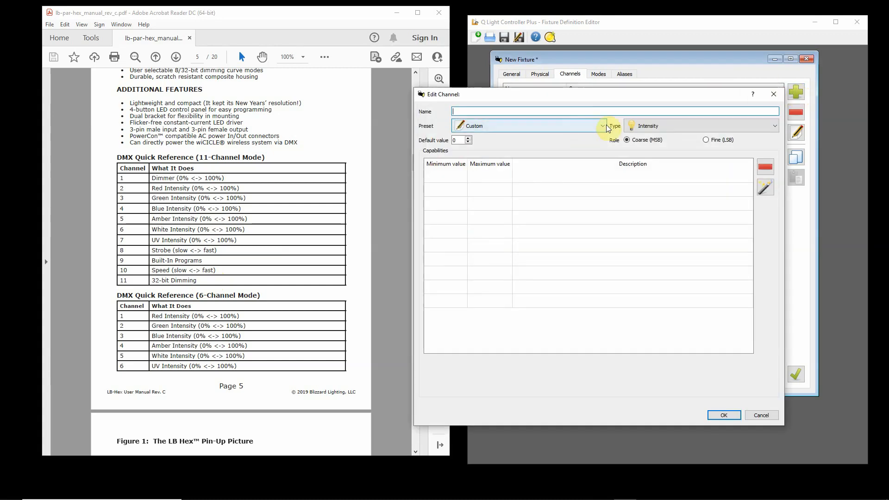
click(603, 125)
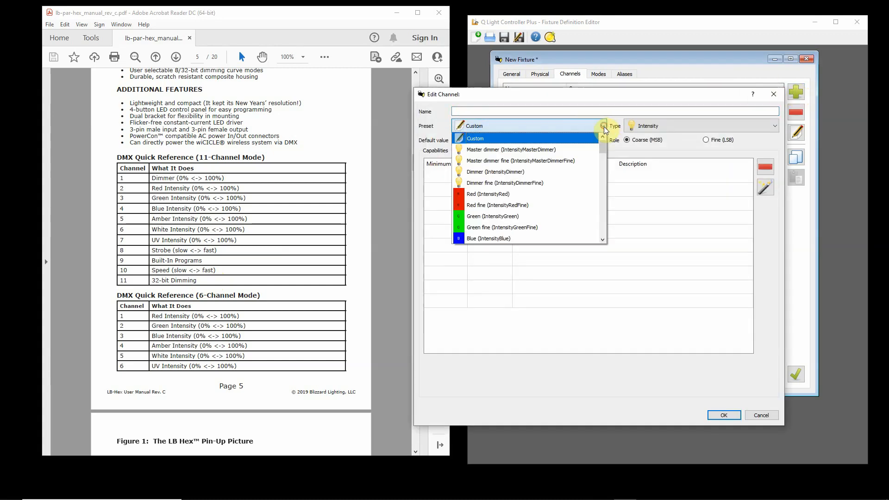
click(559, 160)
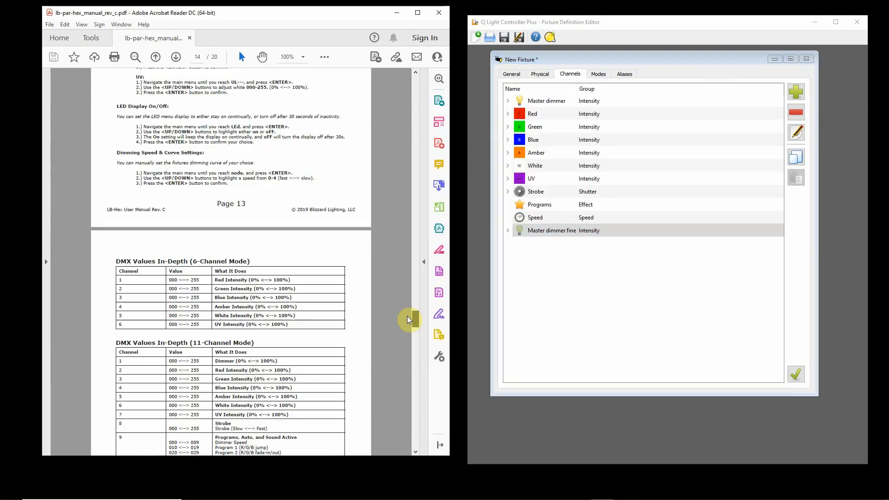
Step: Open the Programs channel for editing beside the manual's in-depth 11-channel DMX values, enlarged to 200%
drag(408, 316, 409, 324)
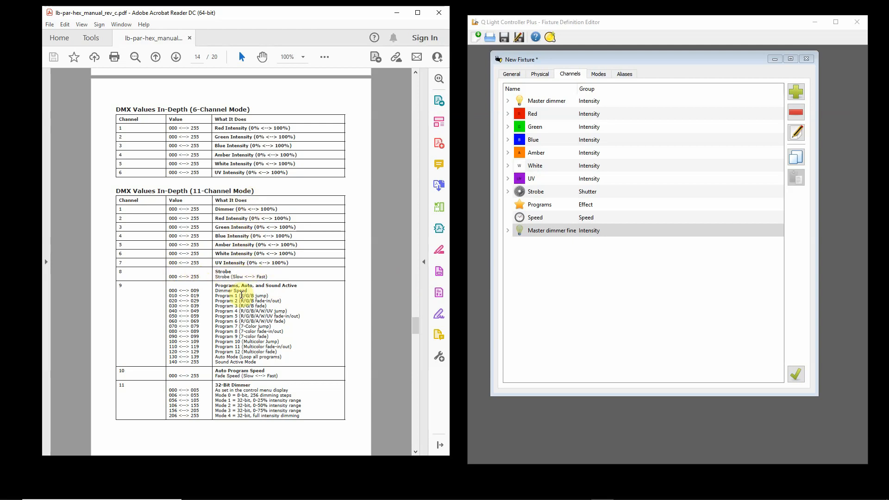
scroll(255, 290, down, 1)
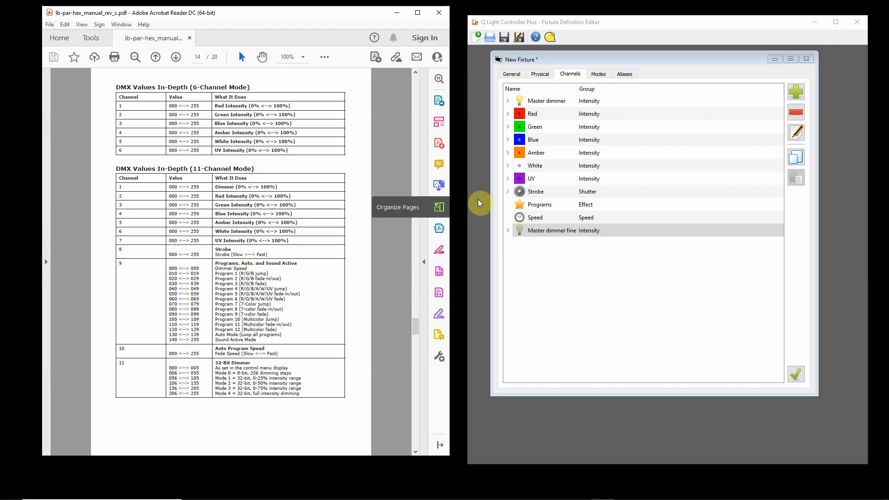
click(548, 206)
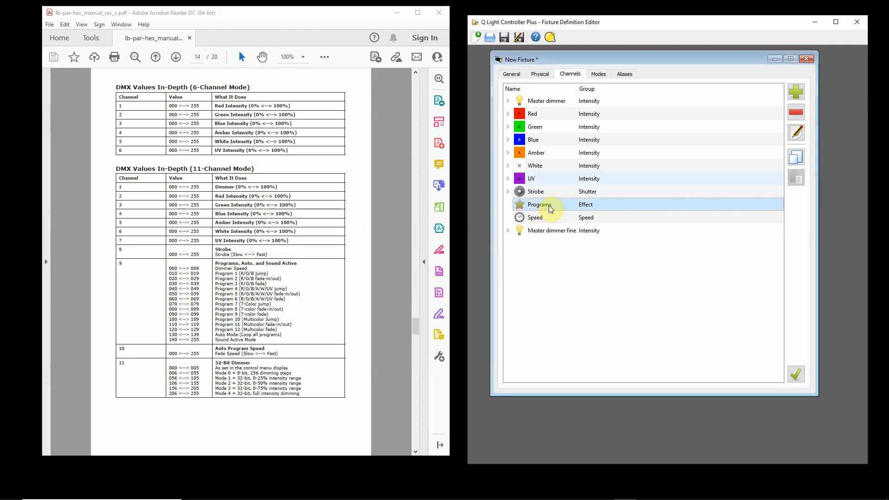
click(799, 135)
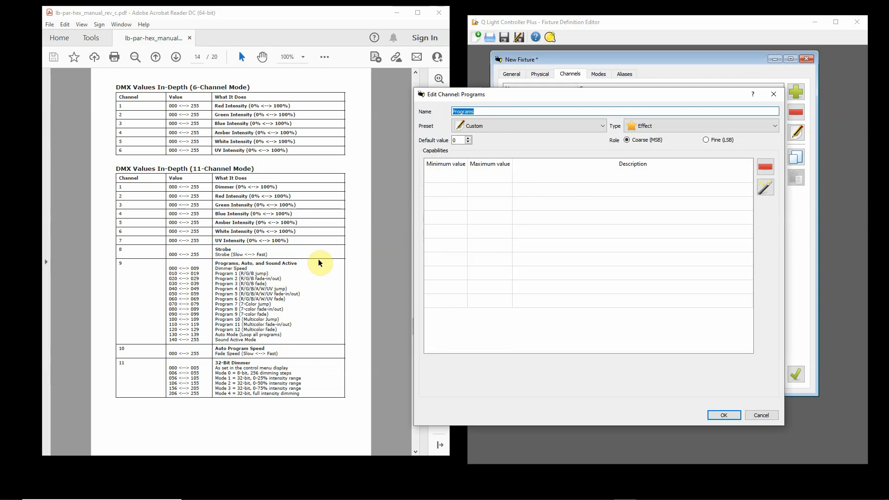
scroll(298, 283, up, 1)
scroll(298, 283, down, 1)
click(317, 291)
scroll(317, 291, up, 3)
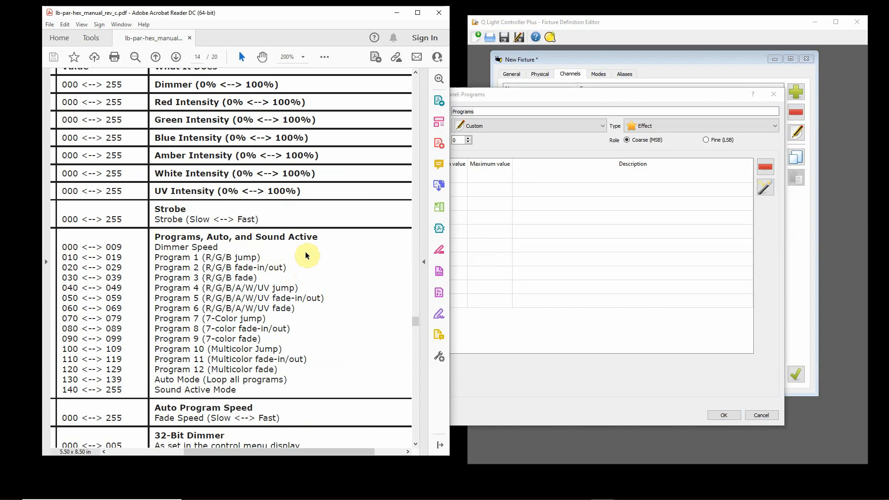
drag(583, 98, 618, 104)
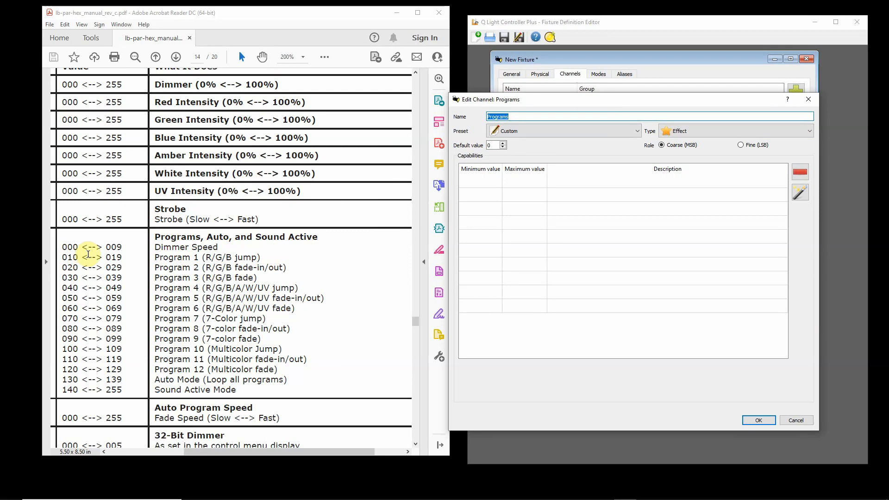
Step: Add a capability to the Programs channel covering values 000 to 009, described as Dimmer Speed
click(483, 181)
click(523, 179)
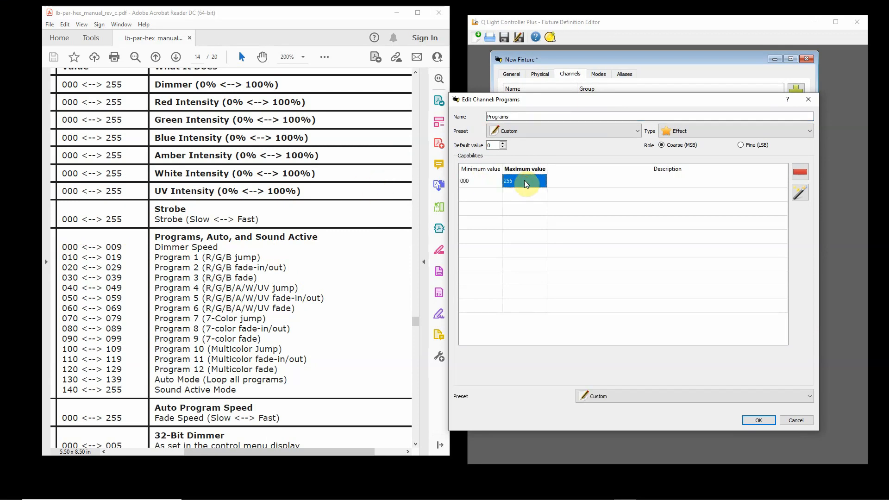
text(009)
click(579, 182)
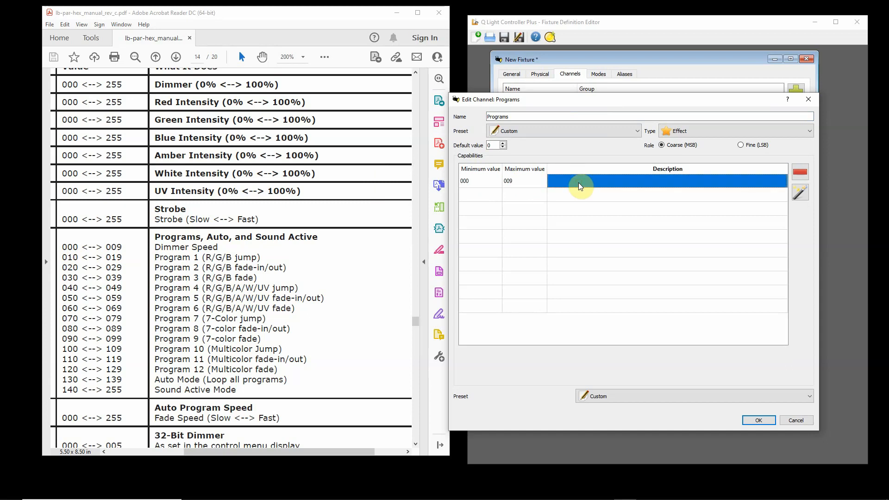
text(Dimmer)
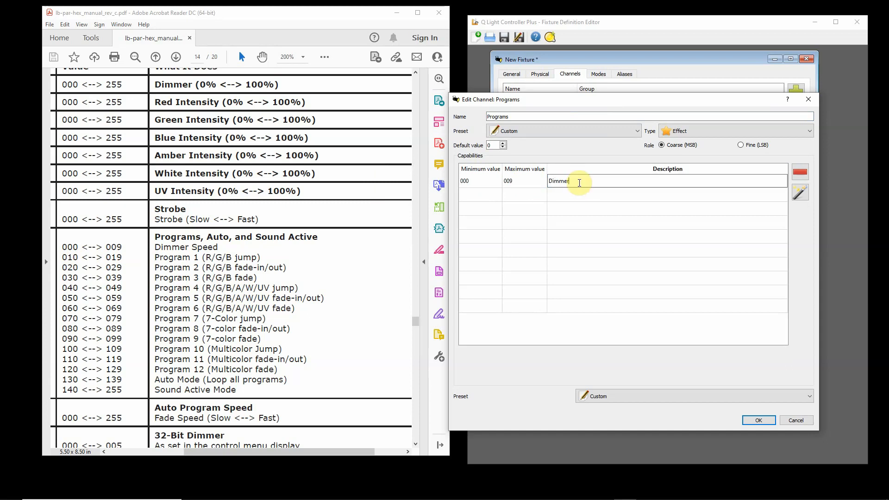
text( Speed)
Step: Add a second Programs capability covering values 010 to 019, described as RGB jump
click(474, 198)
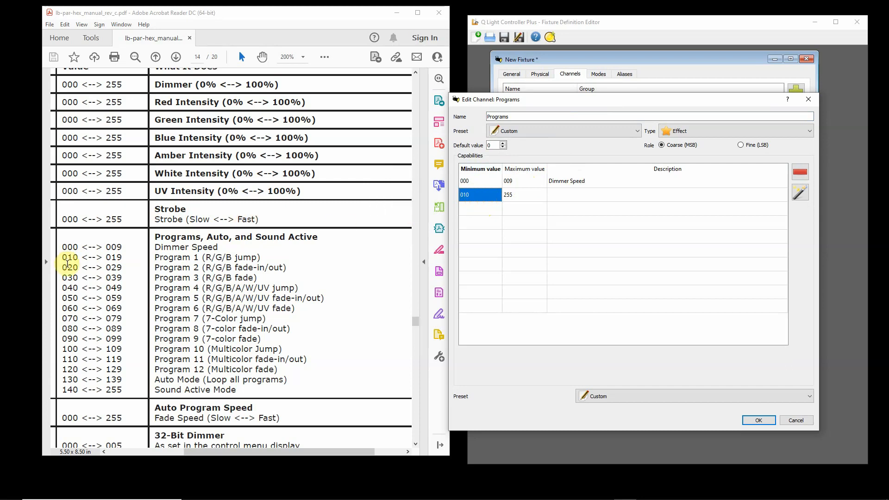
click(525, 196)
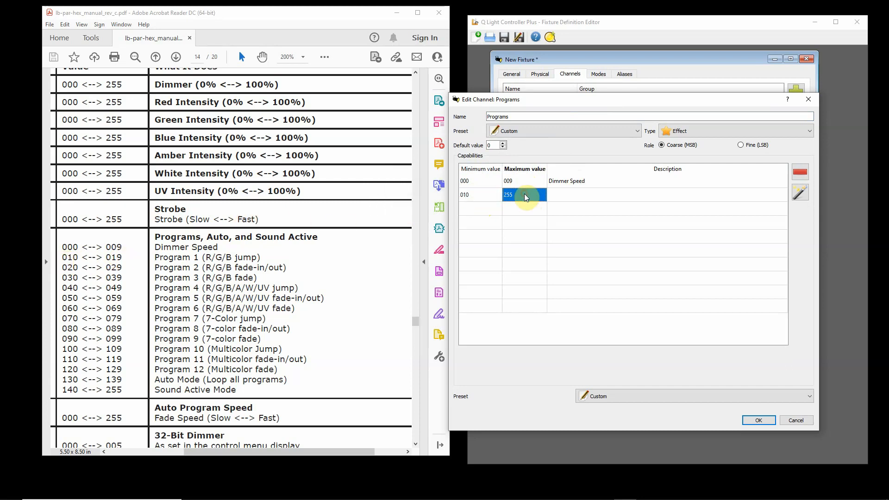
text(019)
click(565, 195)
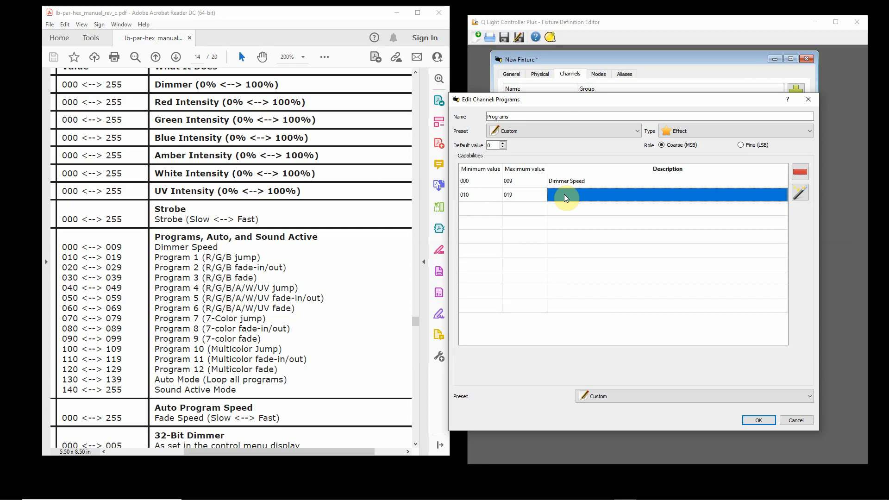
text(RGB)
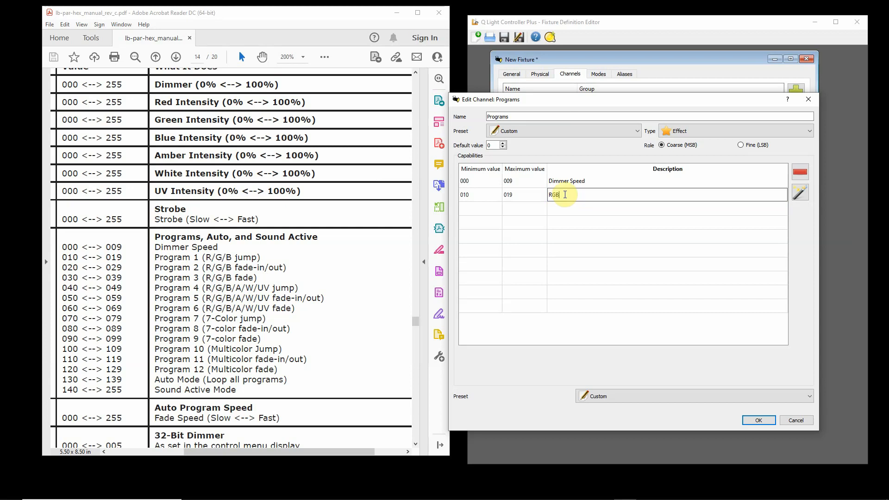
text( jump)
Step: Add a third Programs capability covering values 020 to 029, described as RGB Fade in/out, start another at 030, and accept the channel
click(483, 211)
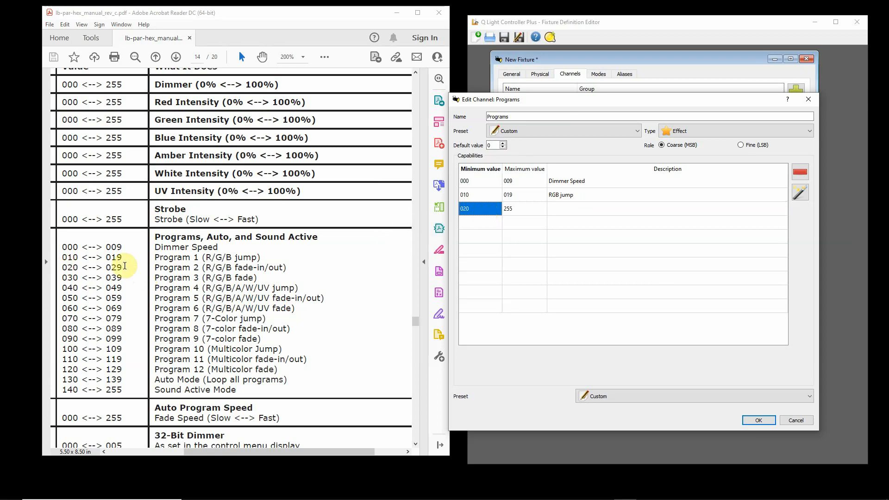
click(526, 209)
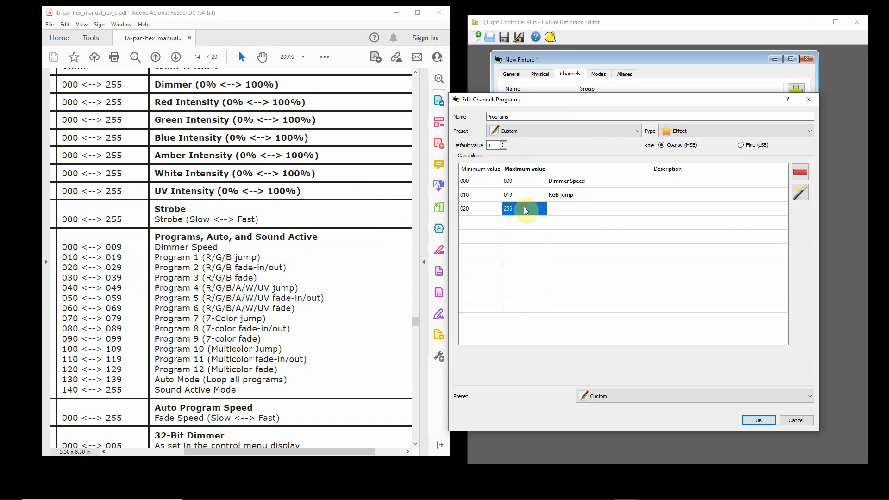
text(029)
click(563, 207)
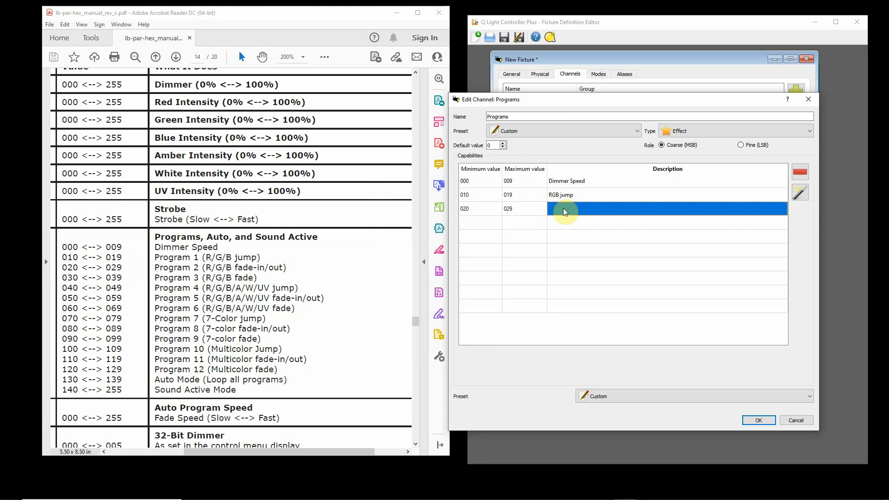
text(RGB F)
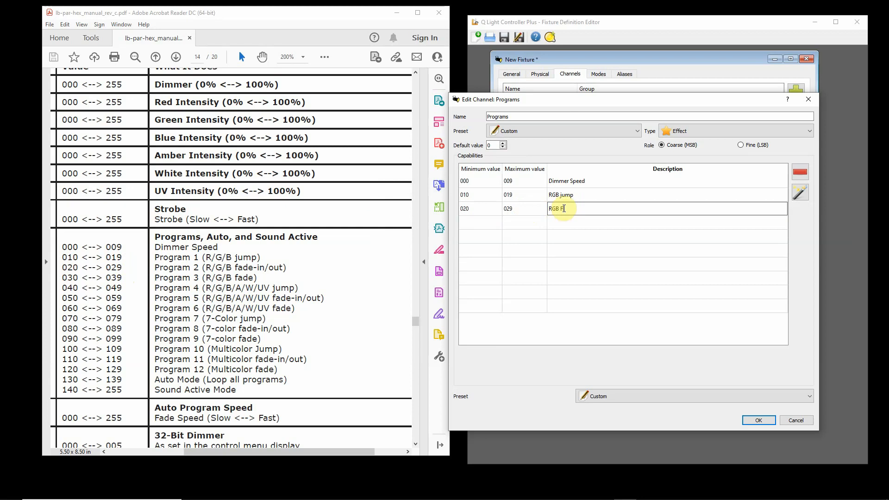
text(ade in/out)
click(471, 224)
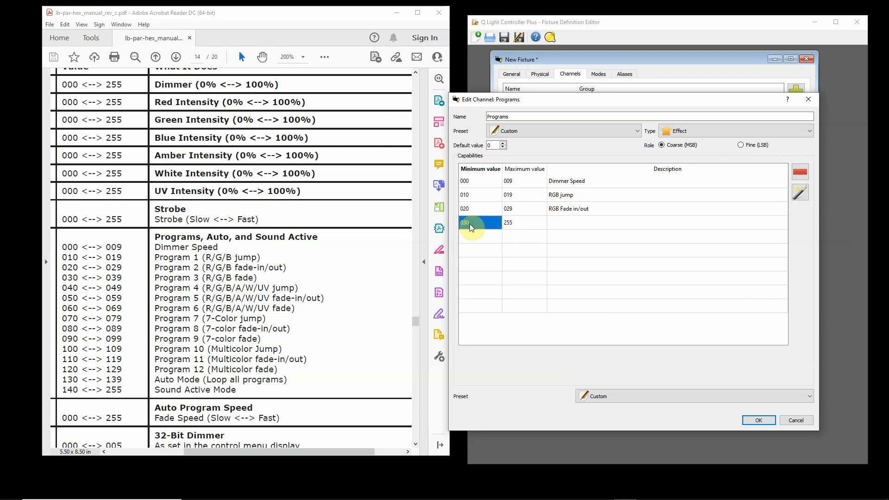
click(761, 420)
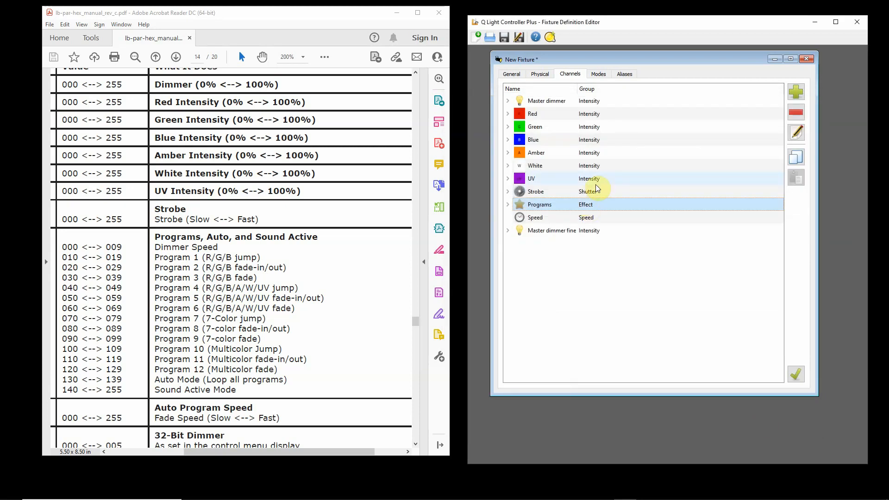
Step: Give the Speed channel one capability covering values 000 to 255, described as Fade Speed, following the manual's Auto Program Speed entry
scroll(273, 282, down, 4)
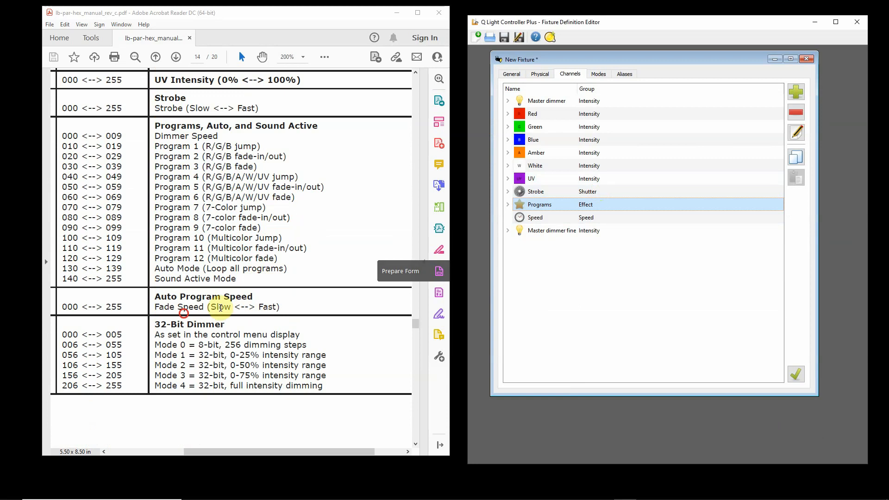
drag(179, 307, 189, 313)
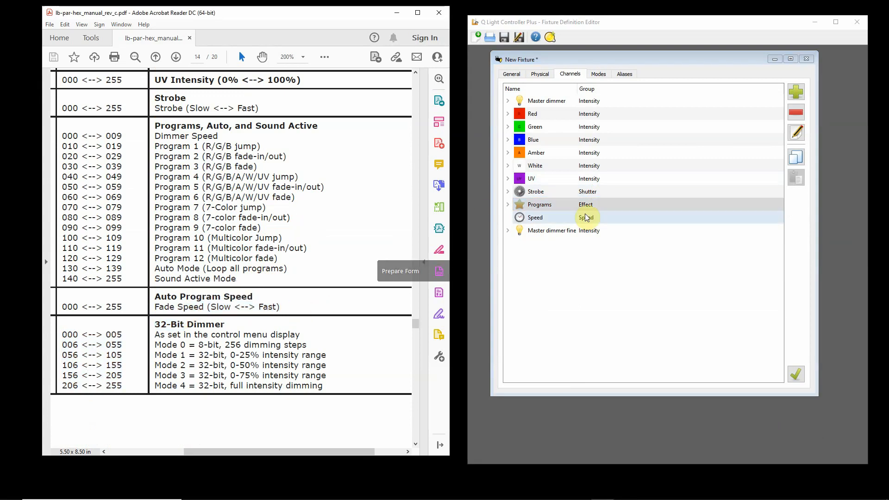
click(563, 220)
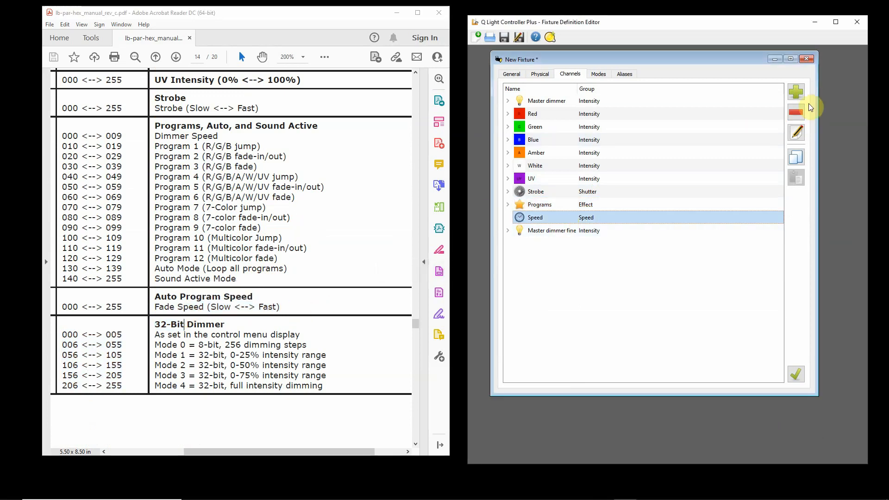
click(797, 133)
click(484, 179)
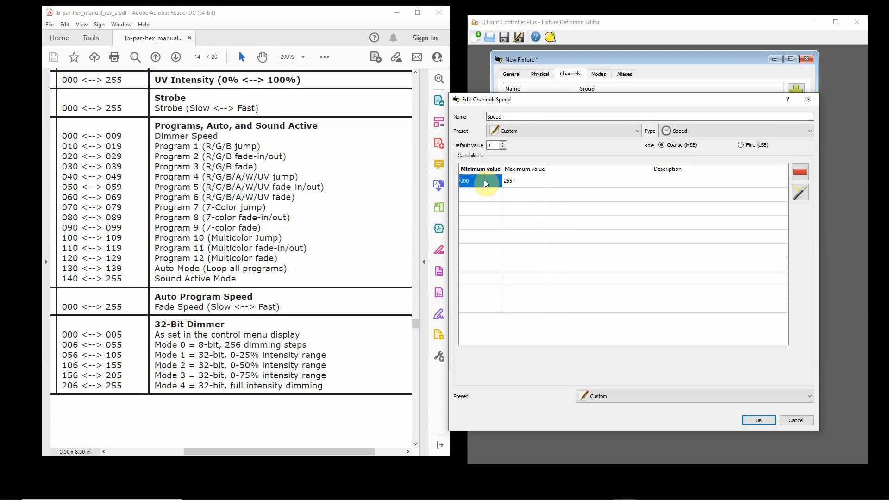
click(534, 181)
click(584, 183)
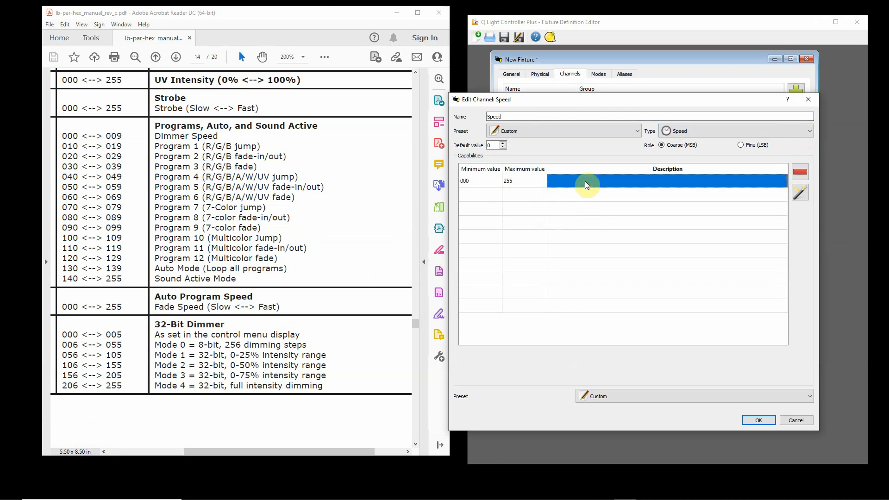
text(Fade S)
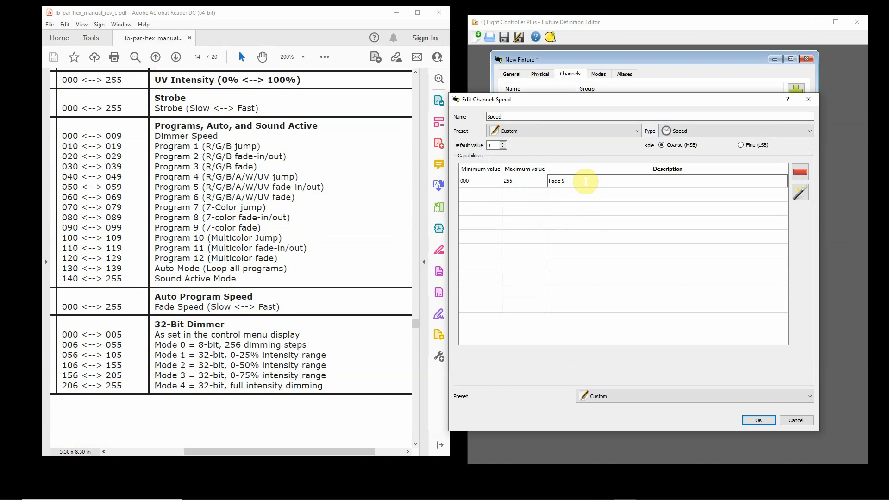
text(peed)
click(758, 419)
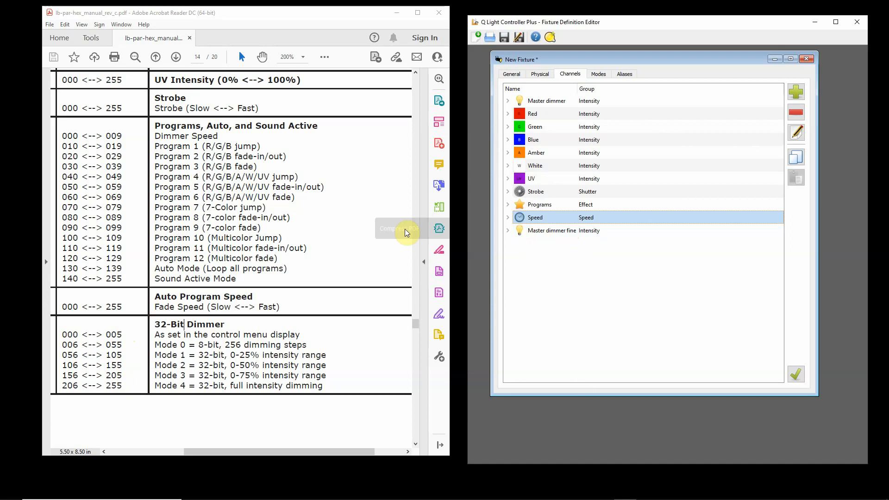
Step: Remove the Master dimmer fine channel from the fixture
click(554, 235)
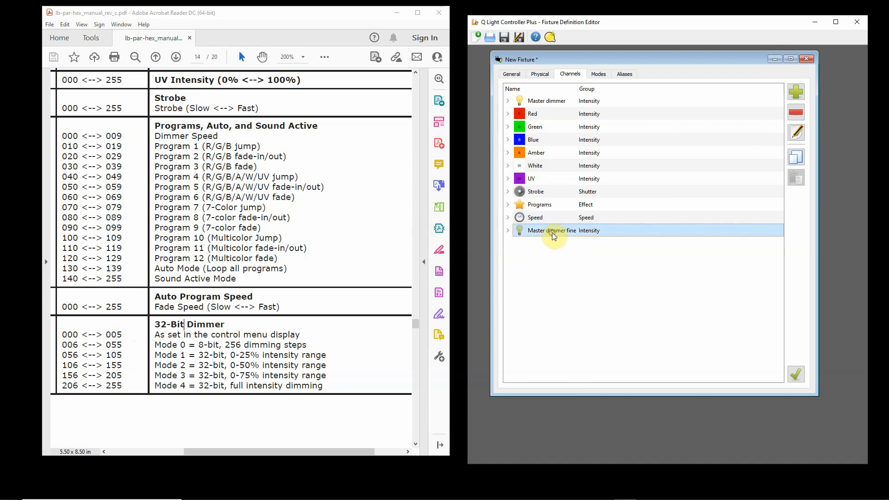
click(798, 134)
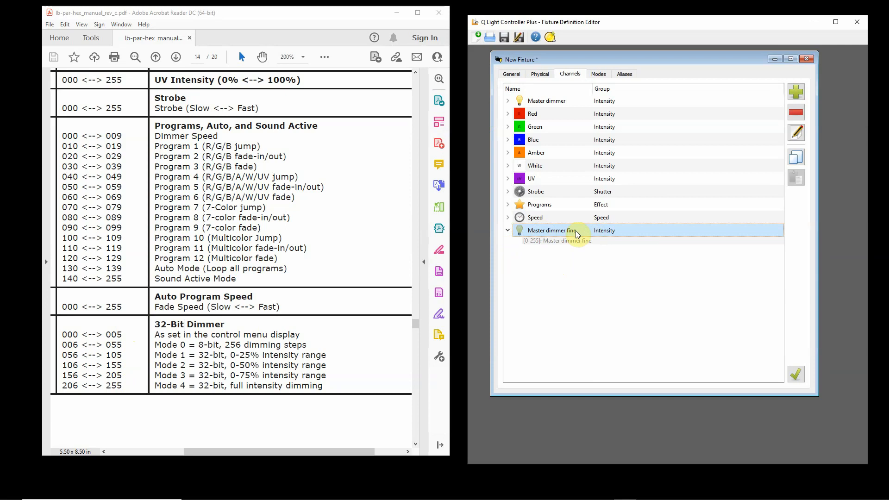
click(801, 116)
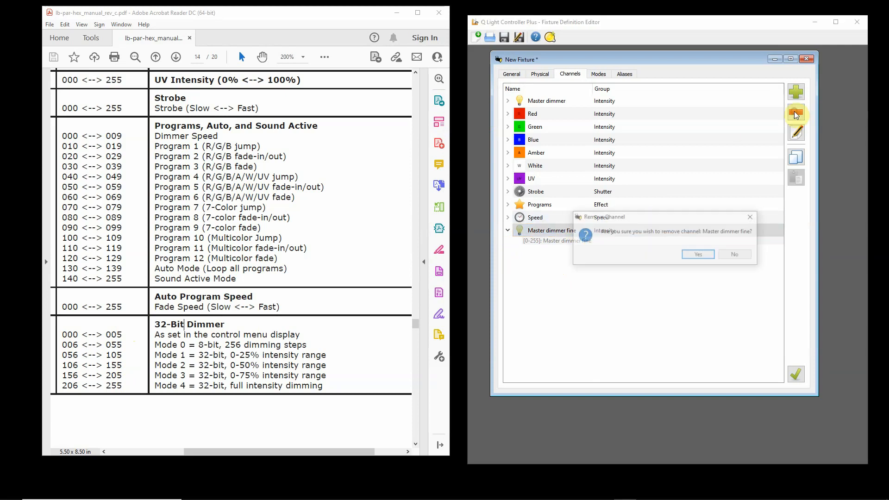
click(707, 257)
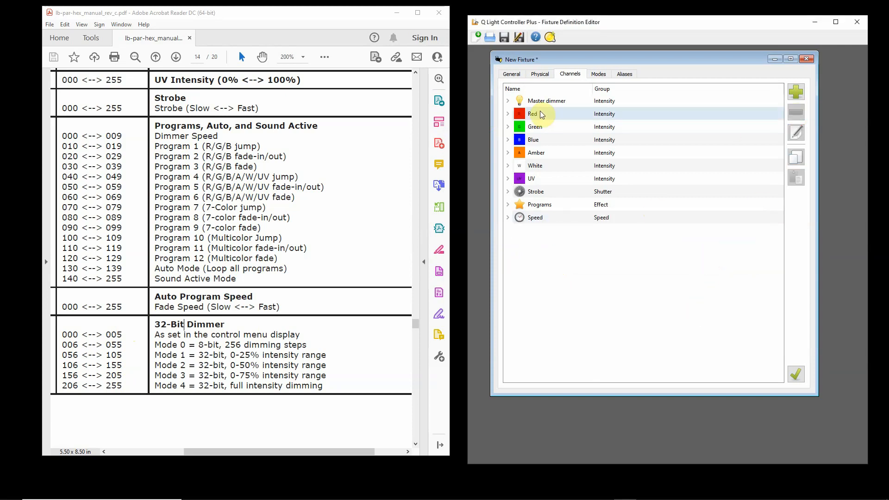
Step: Create a new channel named 32 Bit Dimmer with the Custom preset and the Intensity type
click(795, 92)
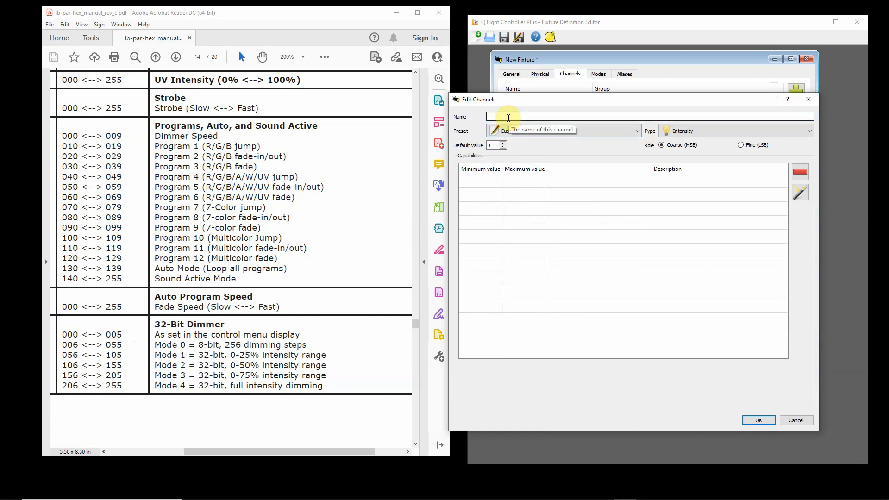
click(508, 118)
text(32)
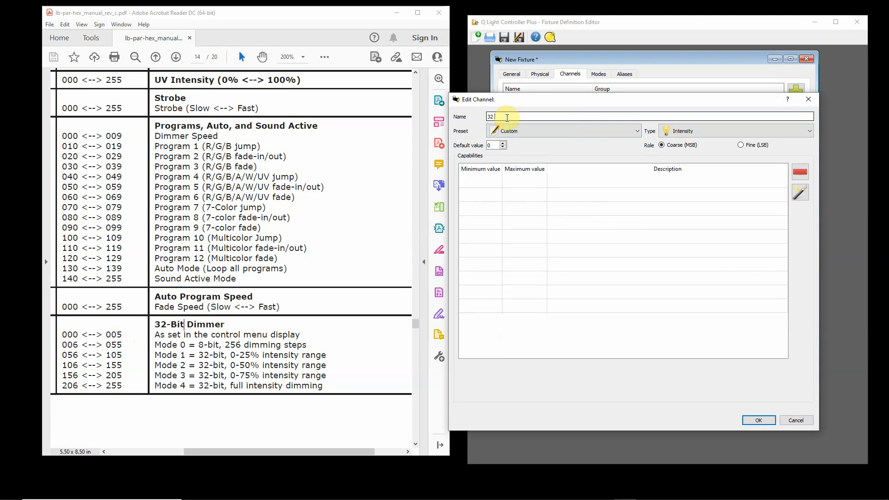
text( Bit Dimmer)
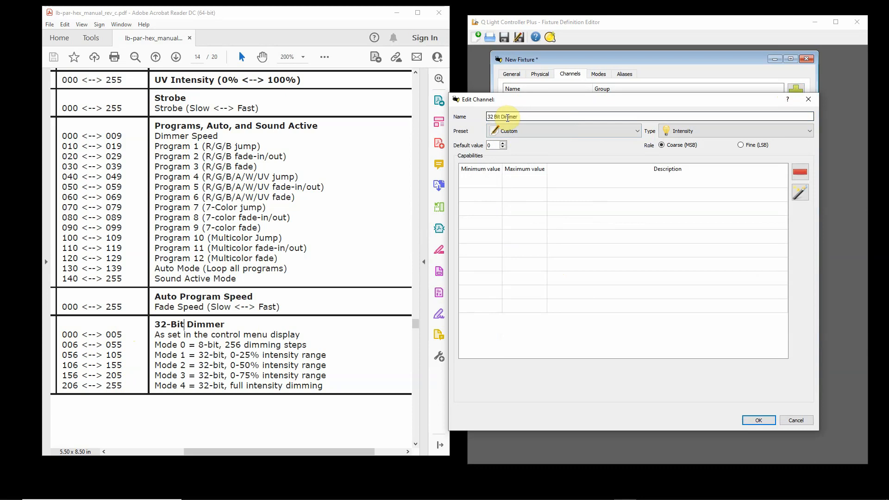
click(808, 131)
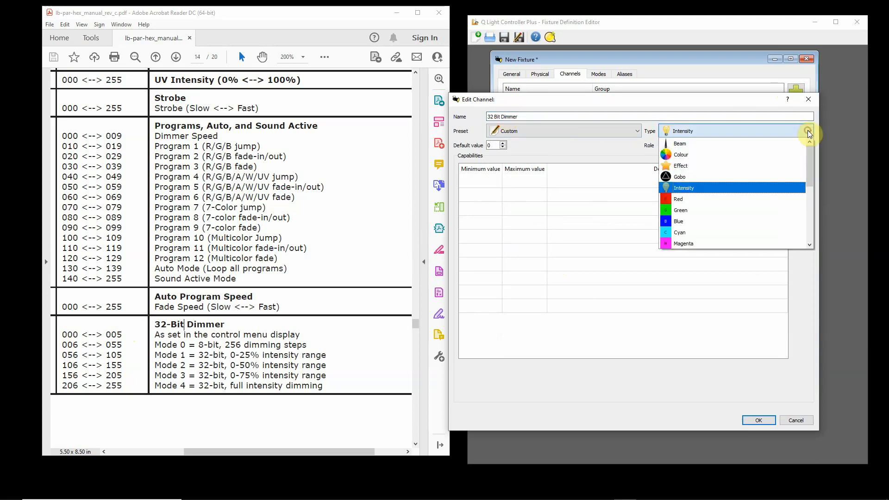
click(713, 187)
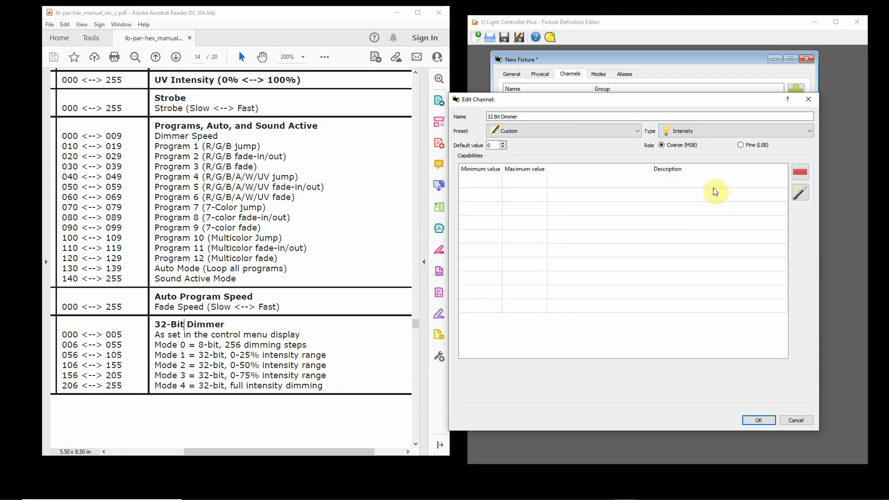
Step: Add a capability to the 32 Bit Dimmer channel covering values 000 to 005, described as As Set
click(477, 183)
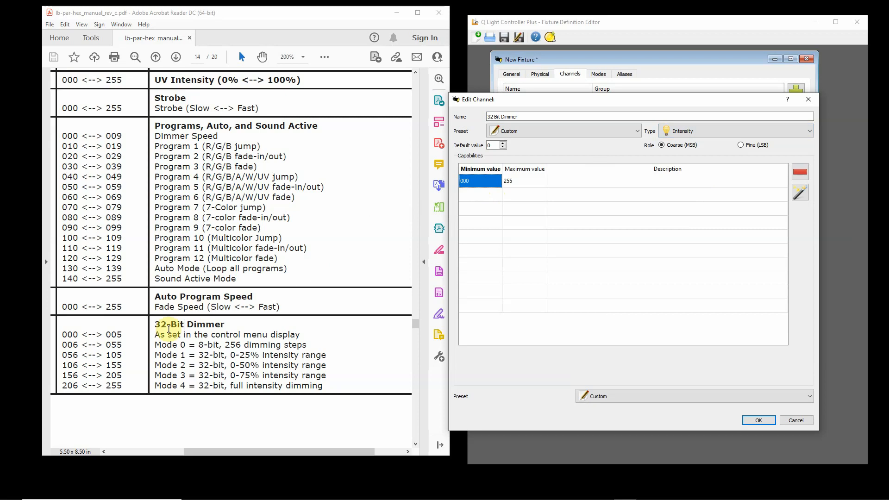
double_click(524, 181)
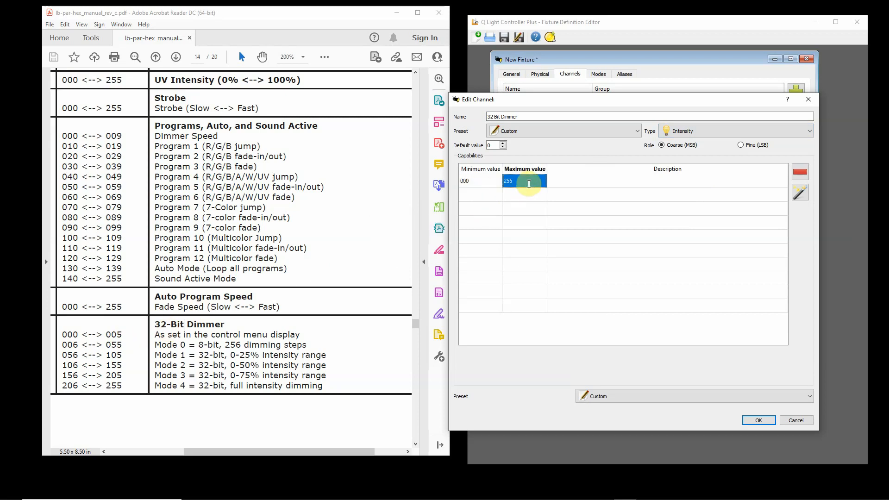
text(005)
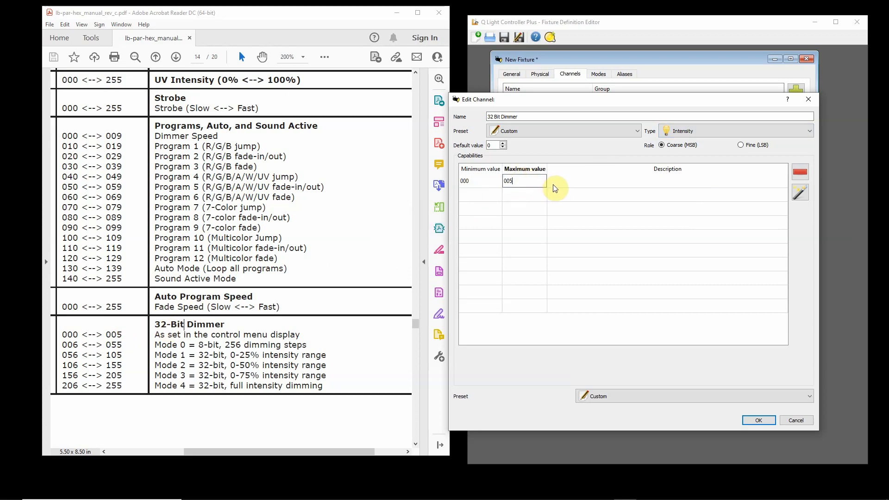
click(575, 184)
text(As Set)
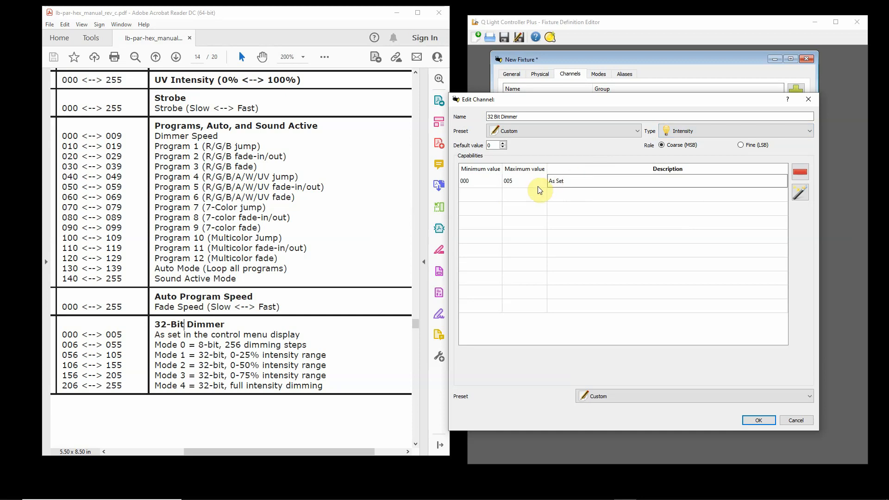
Step: Add a second 32 Bit Dimmer capability covering values 006 to 055, described as 8 Bit 256 Steps
click(479, 195)
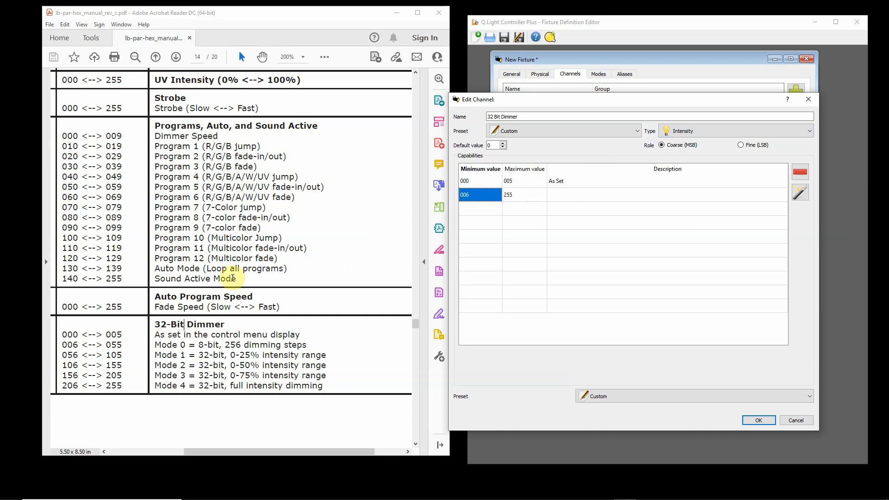
click(520, 196)
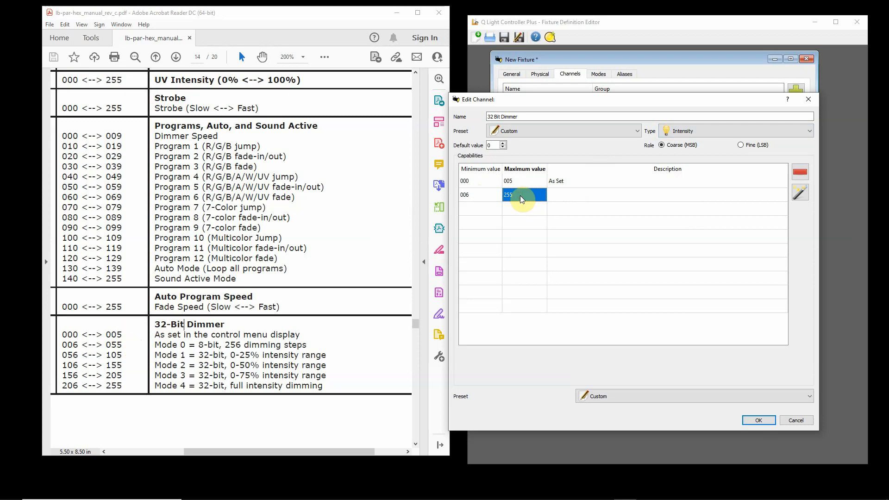
text(055)
click(567, 196)
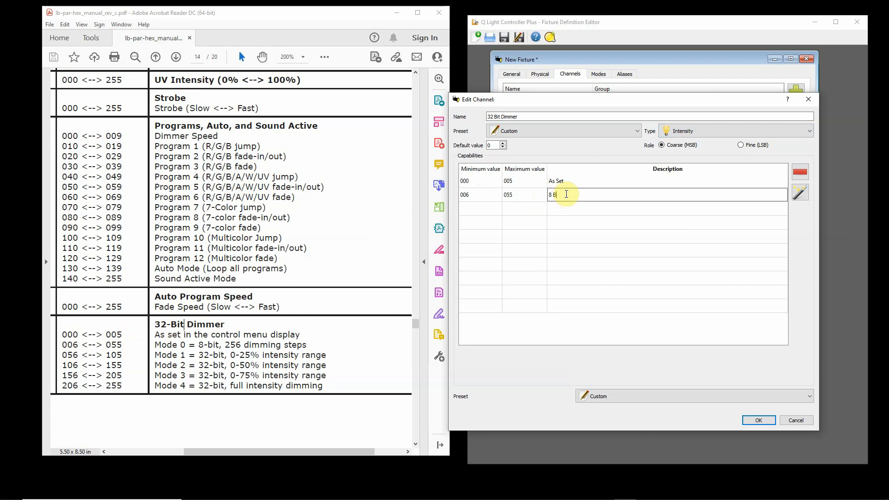
text(256 Steps)
Step: Add a third 32 Bit Dimmer capability covering values 056 to 105, described as 32 Bit 0-25%, and accept the channel
click(479, 209)
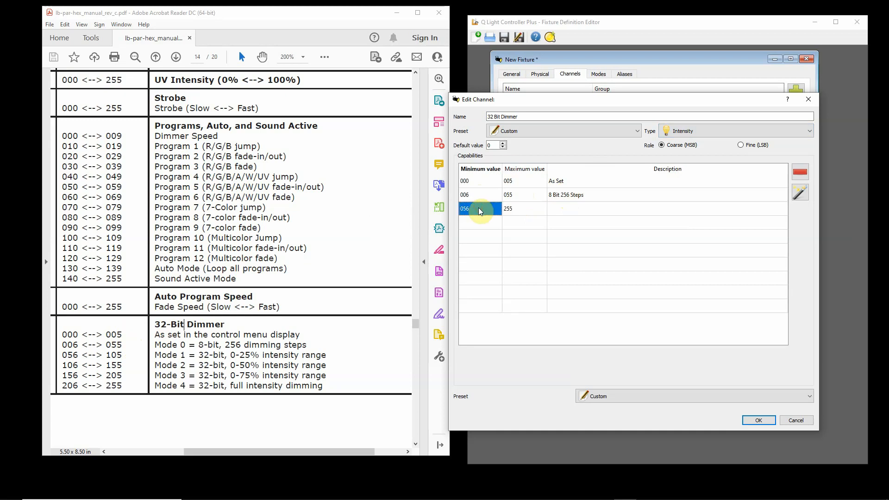
double_click(525, 209)
text(105)
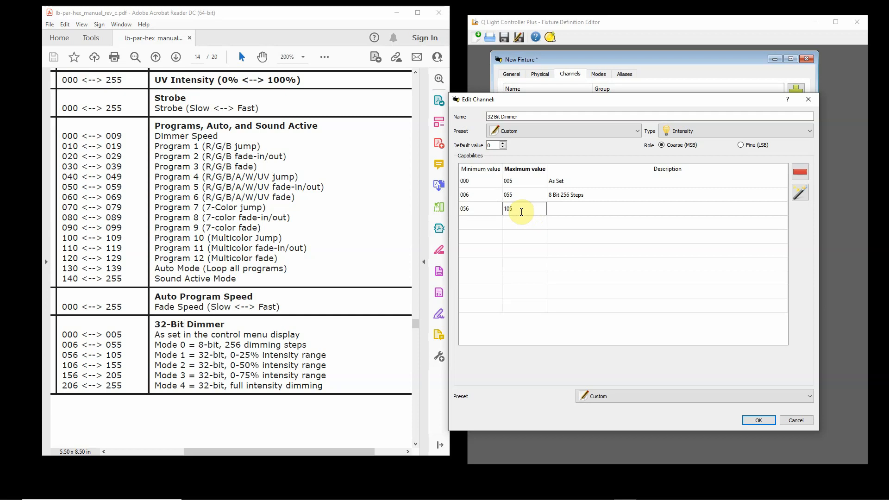
click(563, 212)
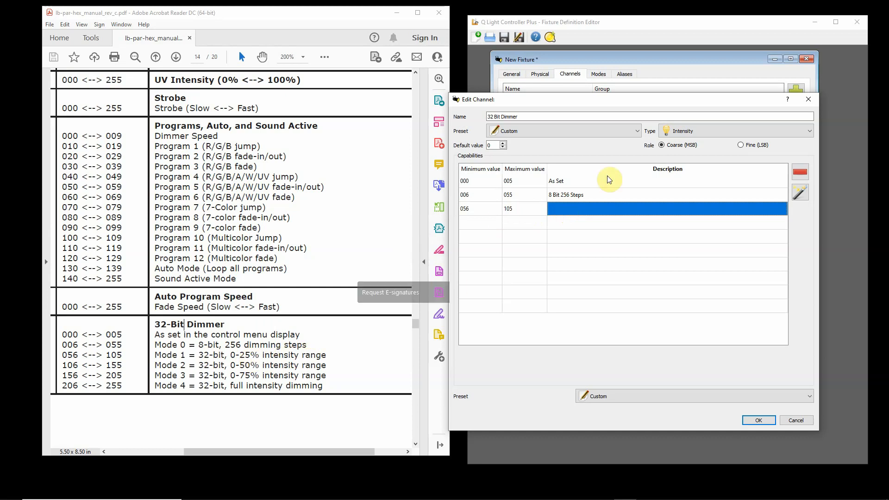
double_click(562, 209)
text(32 Bit 0-)
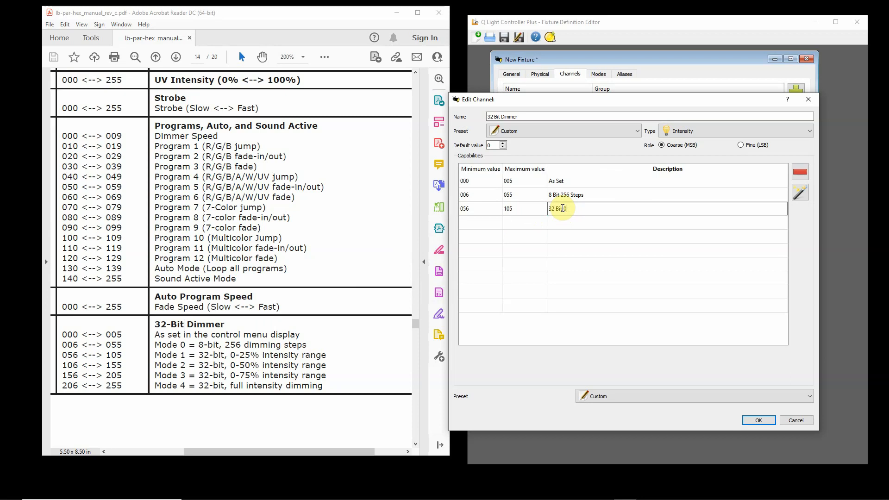
text(25%)
click(755, 419)
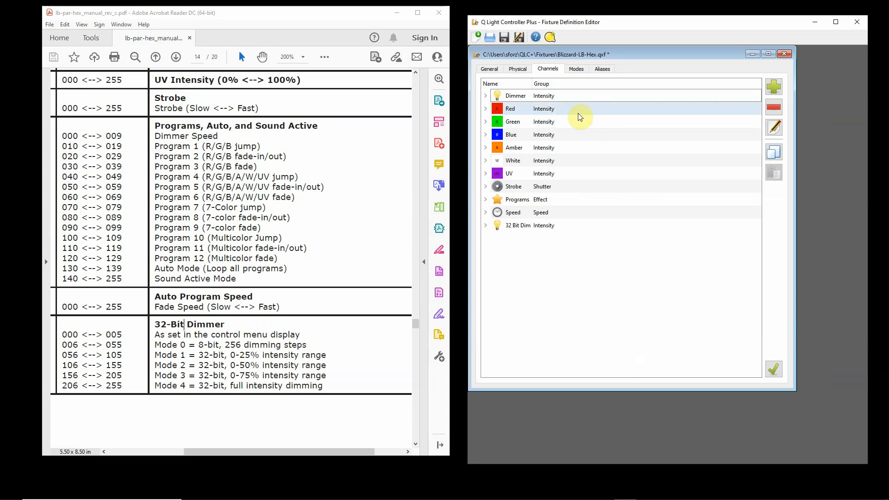
Step: Review the capability ranges of the Dimmer, White, Strobe, Programs, Speed and 32 Bit Dim channels against the manual
click(485, 96)
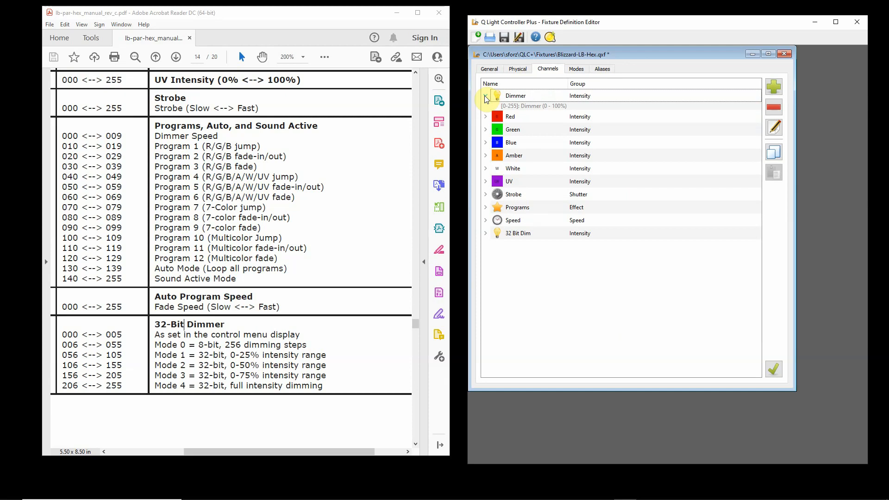
click(484, 95)
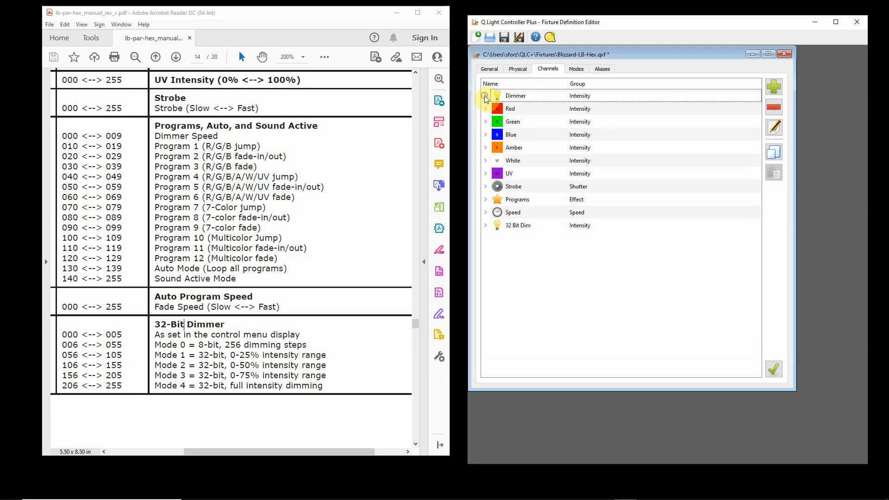
click(485, 160)
click(485, 160)
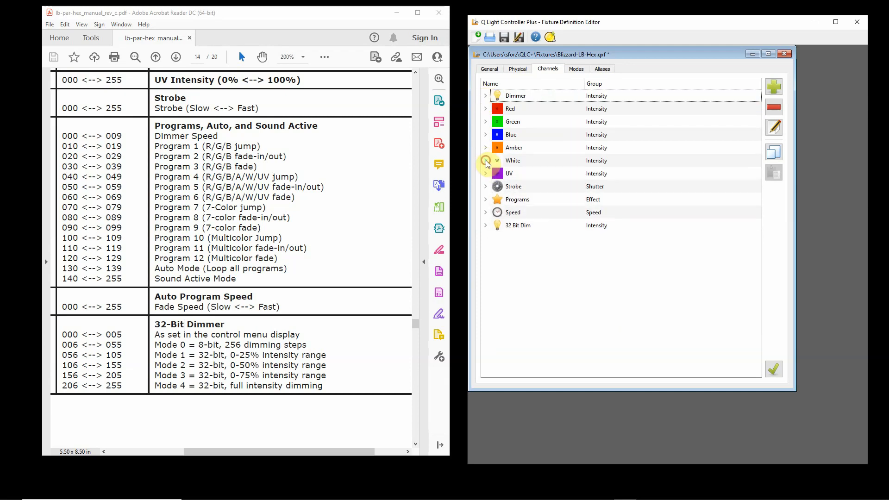
click(485, 187)
click(485, 186)
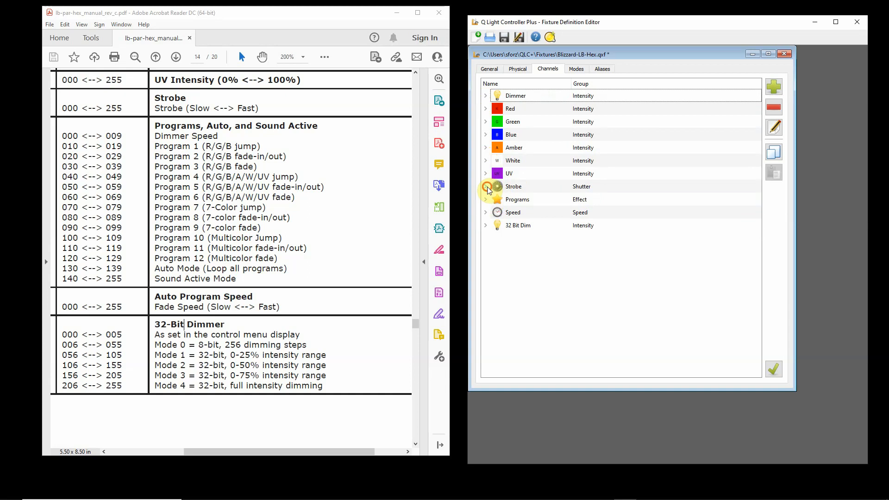
click(485, 199)
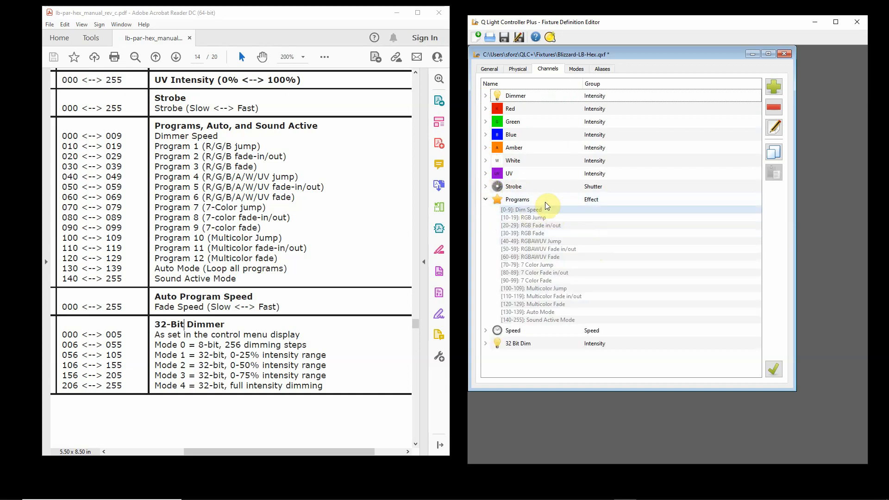
click(485, 199)
click(485, 212)
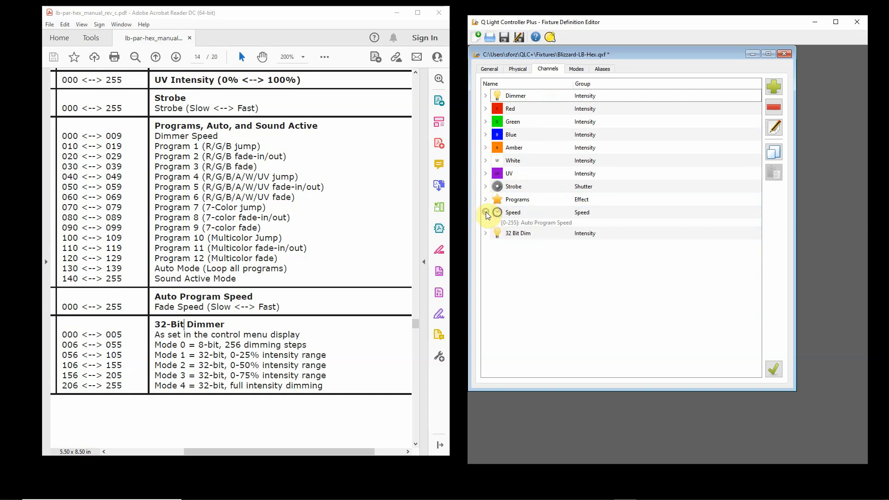
click(485, 212)
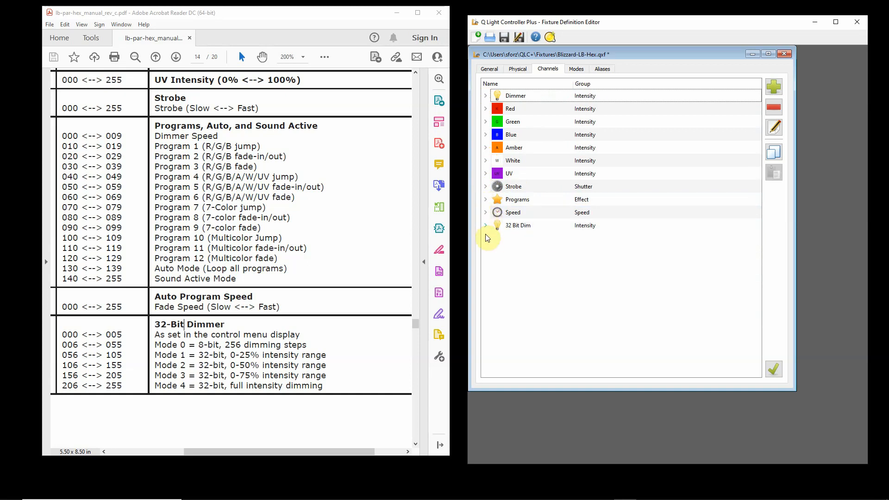
click(485, 225)
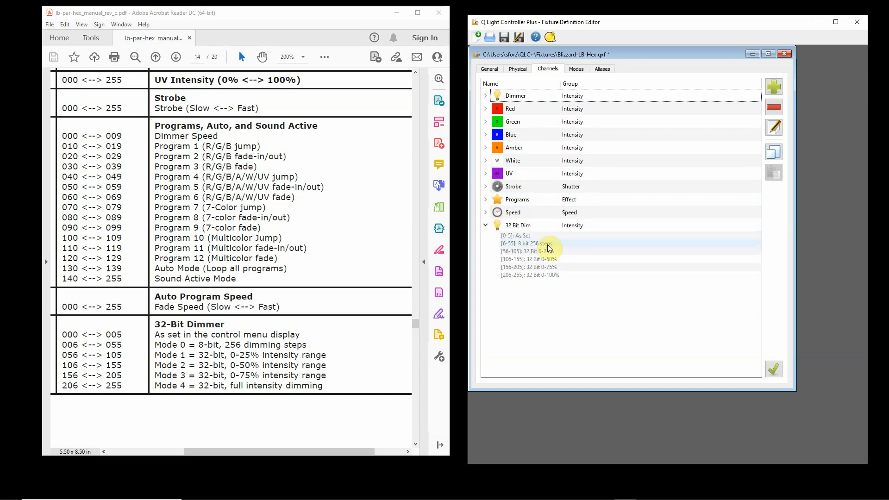
click(485, 225)
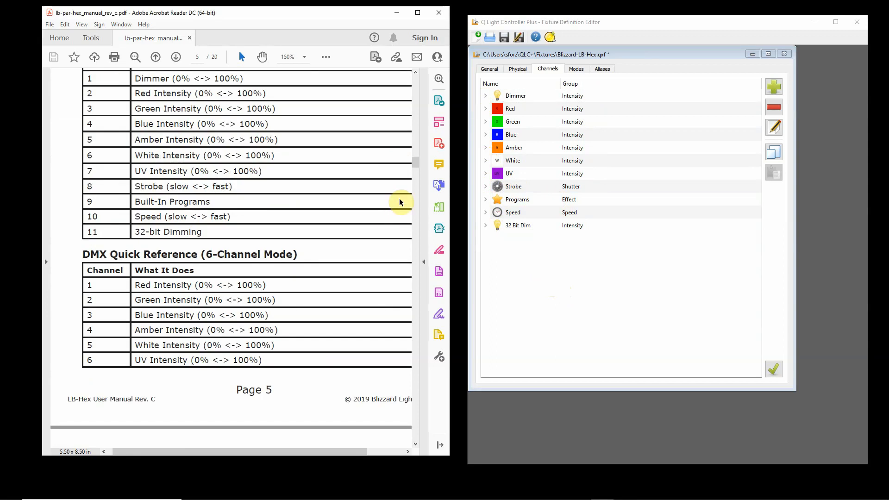
Step: Create a new fixture mode named 11 Channel, following the manual's 11-channel quick reference
drag(413, 162, 413, 160)
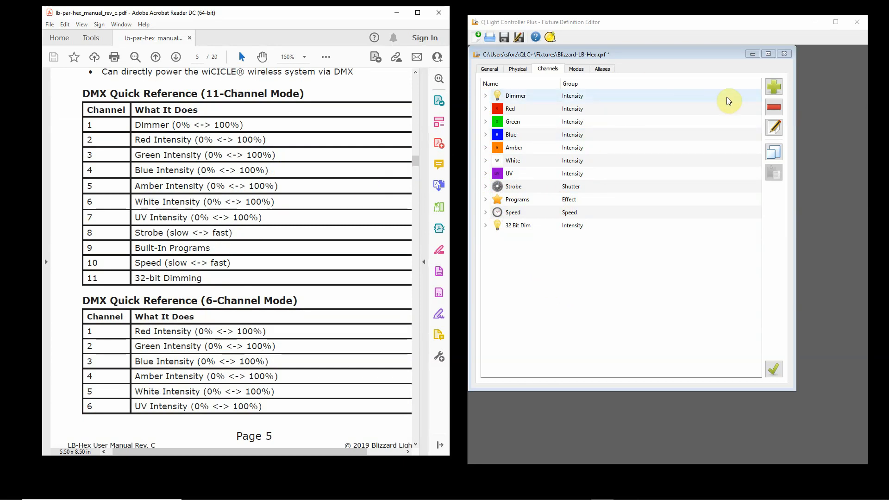
click(576, 71)
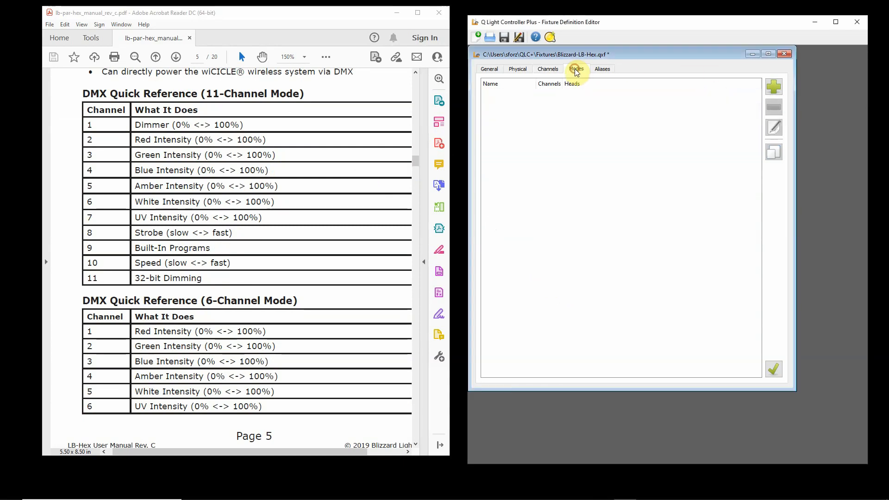
click(774, 87)
click(420, 128)
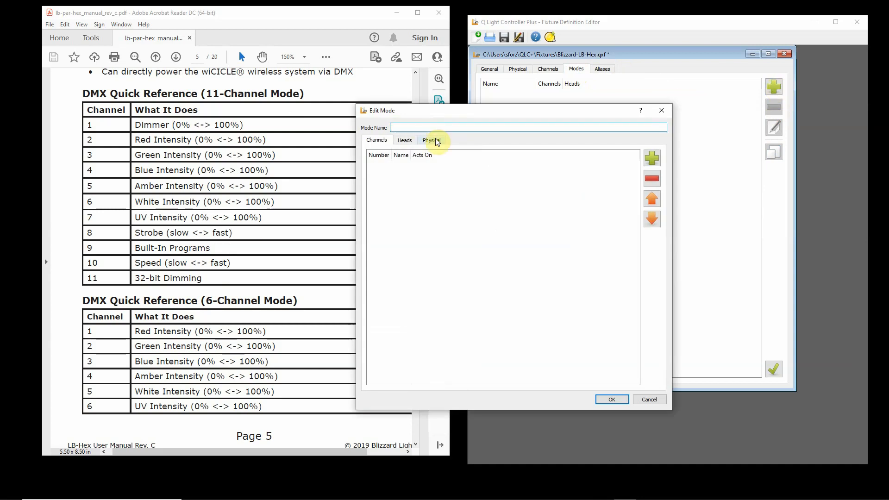
text(11 Channel)
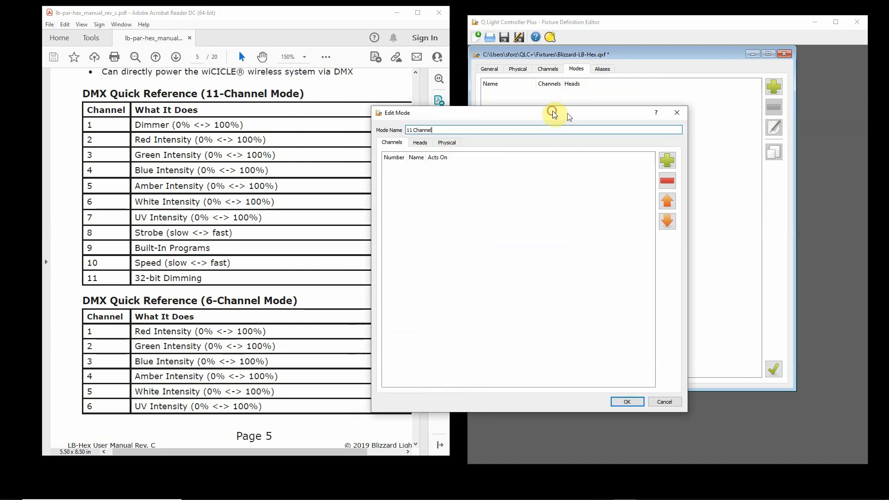
drag(552, 110, 602, 107)
Step: Add all eleven available channels, from Dimmer through 32 Bit Dim, to the 11 Channel mode
click(708, 155)
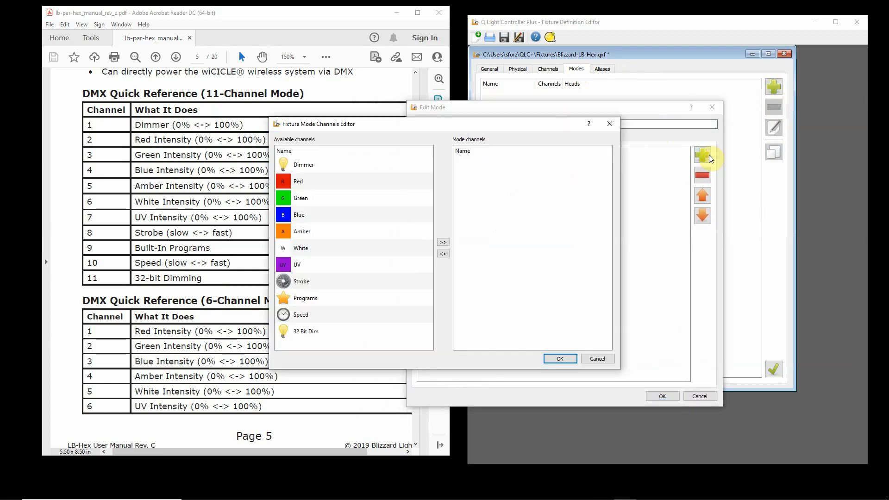
click(335, 165)
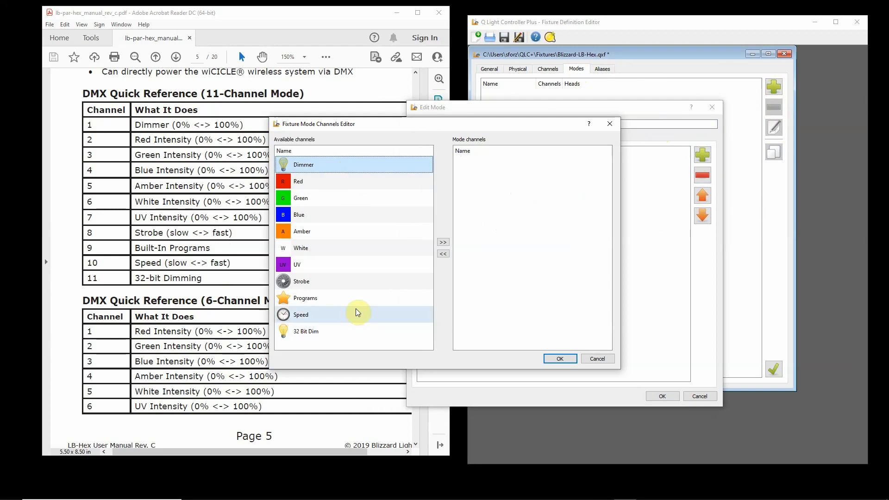
shift+click(348, 331)
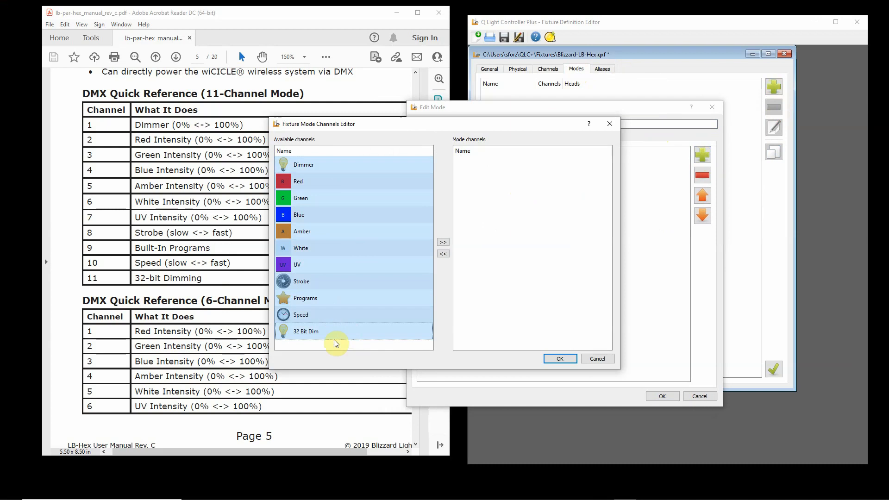
click(443, 242)
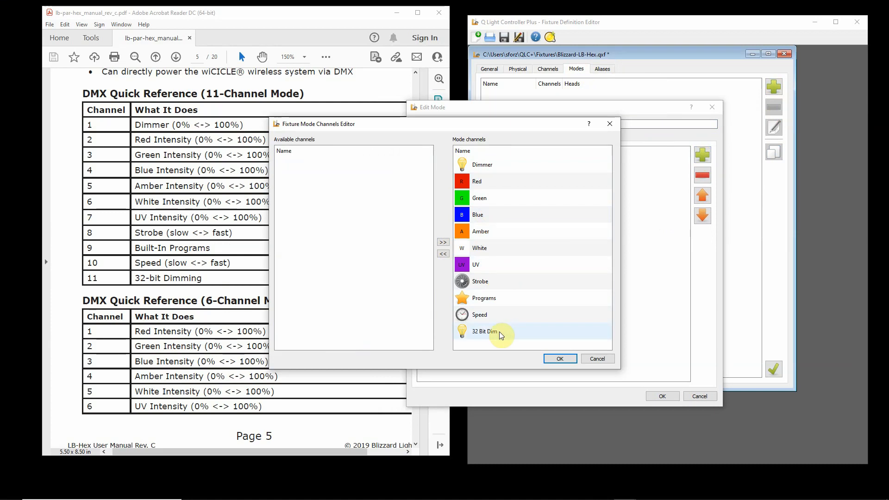
click(560, 360)
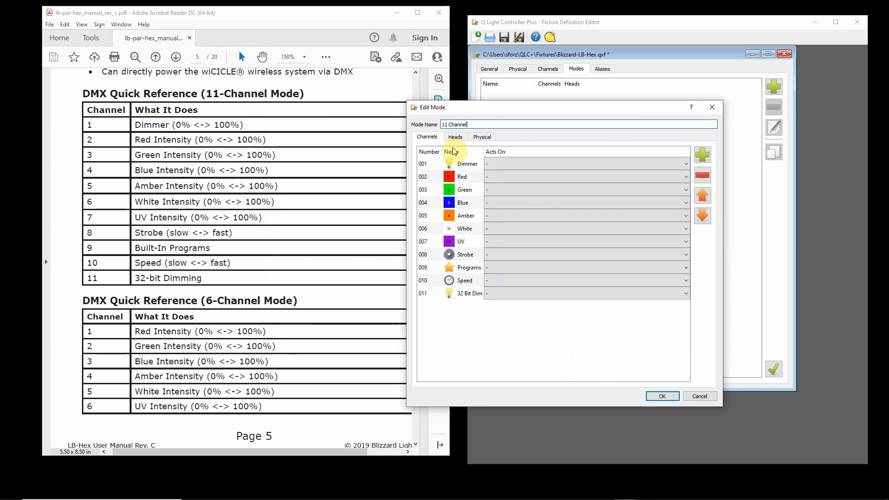
Step: Move the Programs channel up to position 005 in the 11 Channel mode's channel order
click(675, 202)
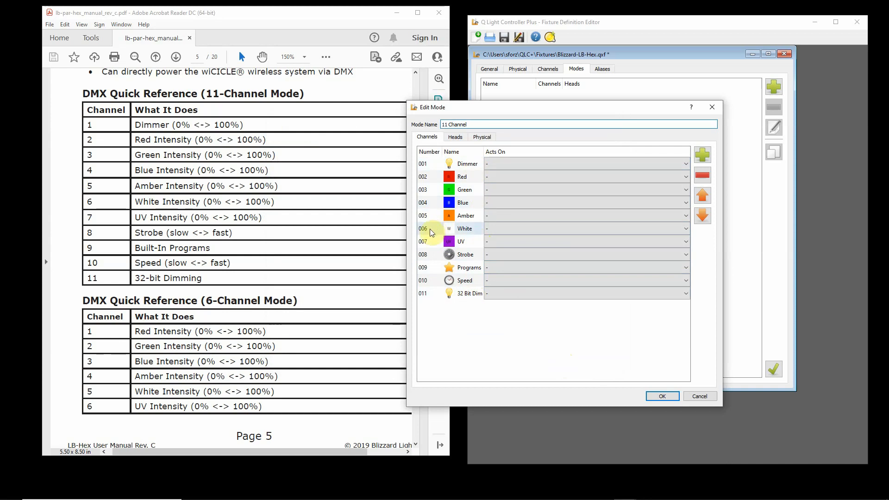
click(433, 267)
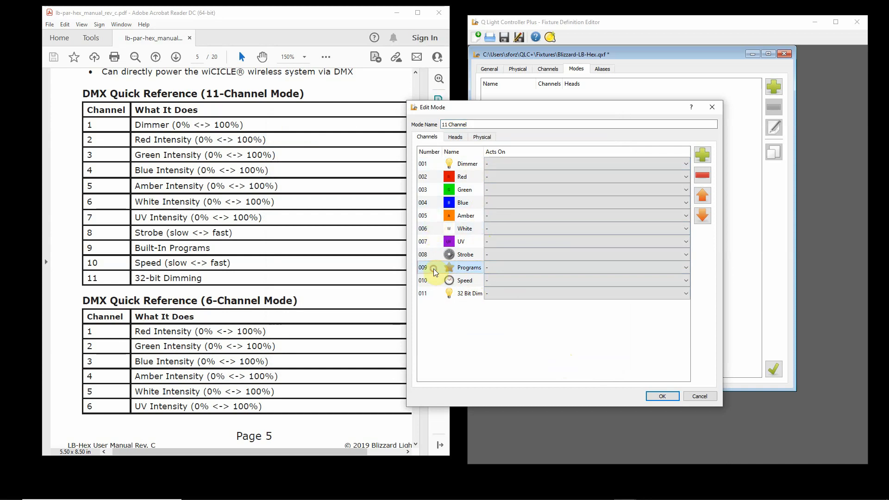
click(702, 195)
click(702, 196)
click(702, 196)
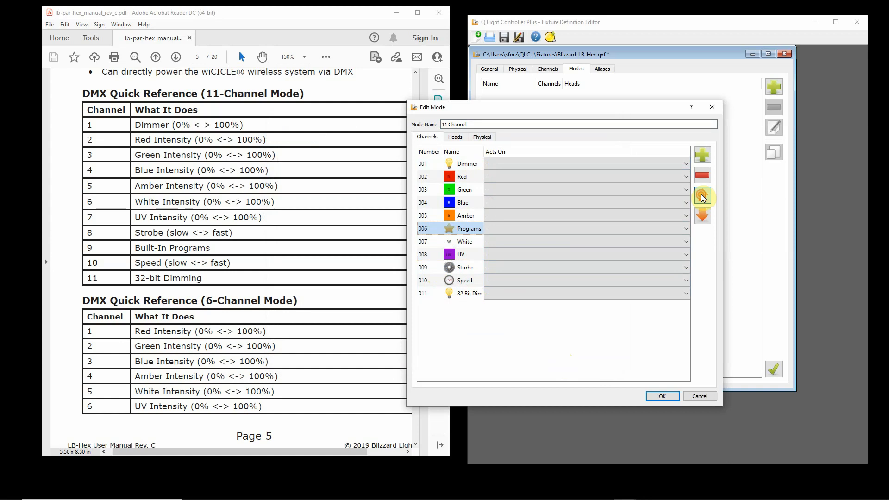
click(702, 196)
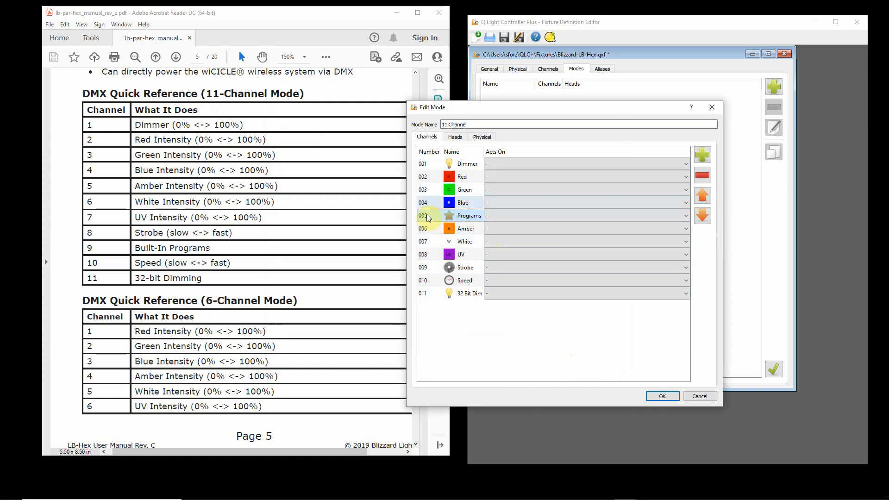
Step: Move the Programs channel back down to position 009 in the mode's channel order
click(702, 216)
click(702, 215)
click(702, 215)
click(702, 216)
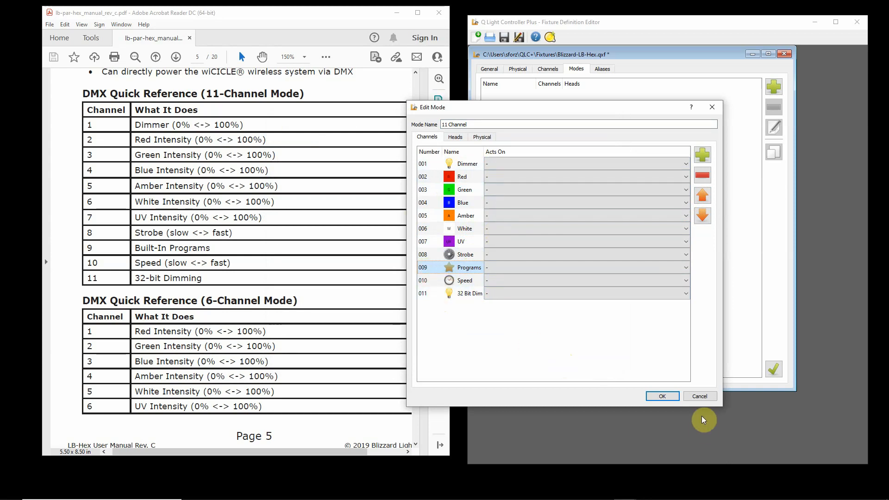
Step: Accept the 11 Channel mode and review its channel assignments in the modes list
click(667, 397)
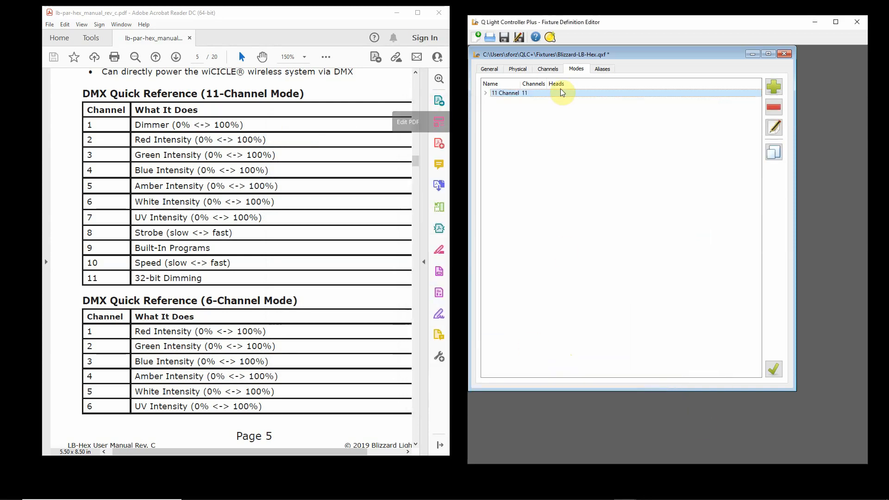
click(485, 93)
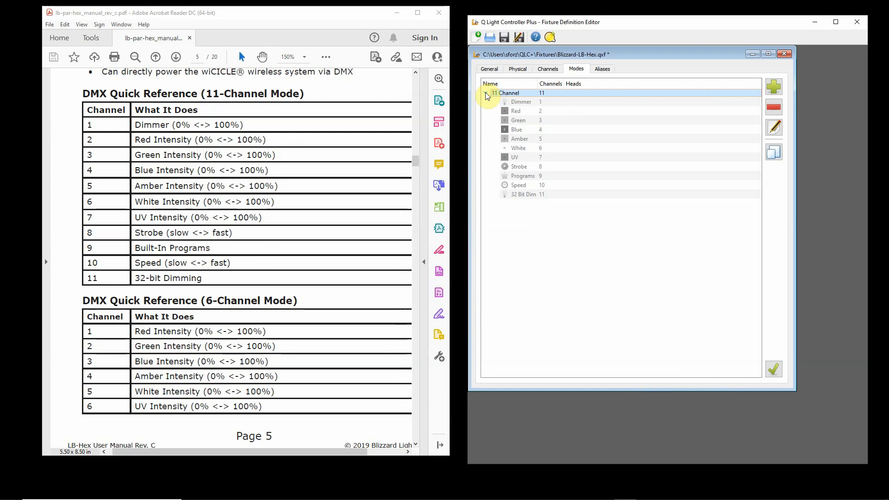
click(485, 93)
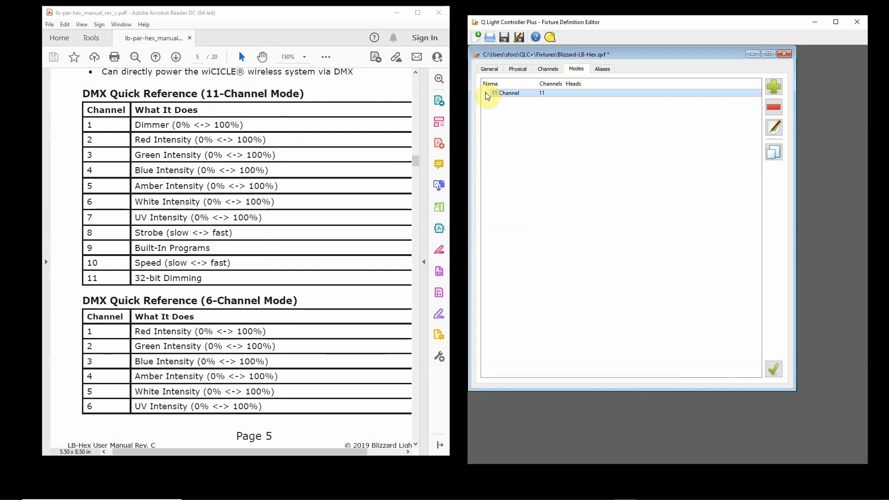
Step: Create a mode named 6 Channel containing the Red, Green, Blue, Amber, White and UV channels, and accept it
click(774, 87)
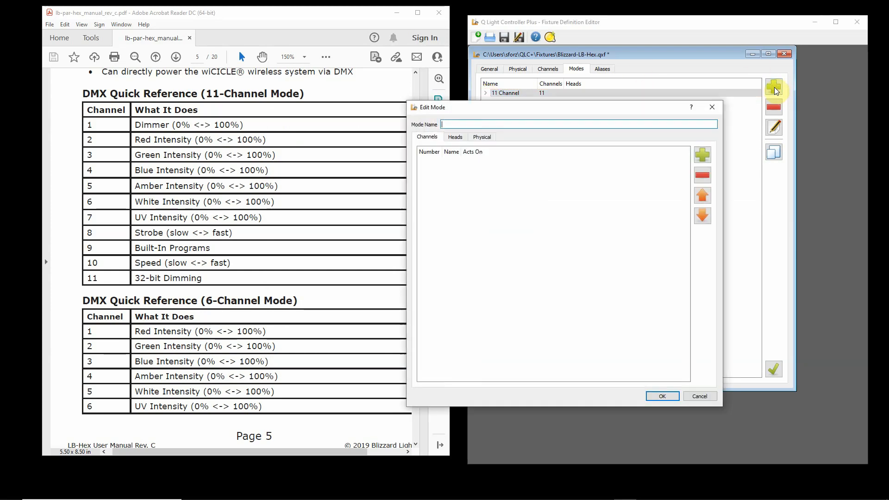
text(6 Channel)
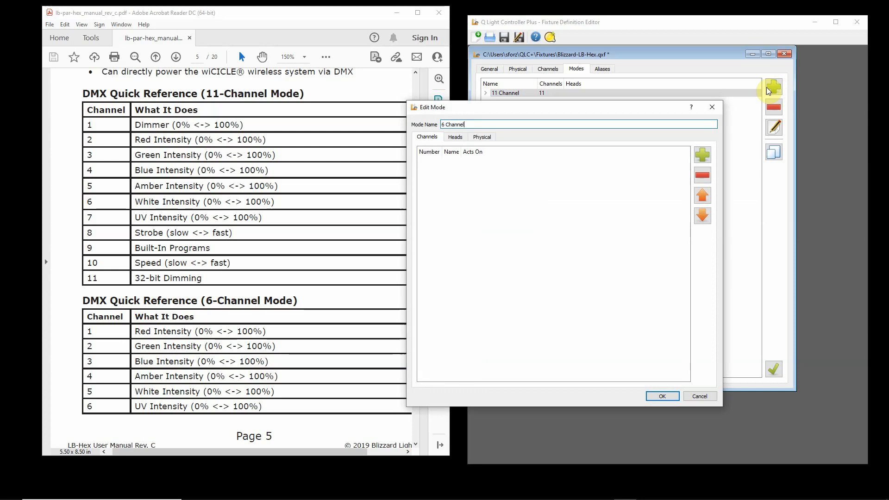
click(701, 159)
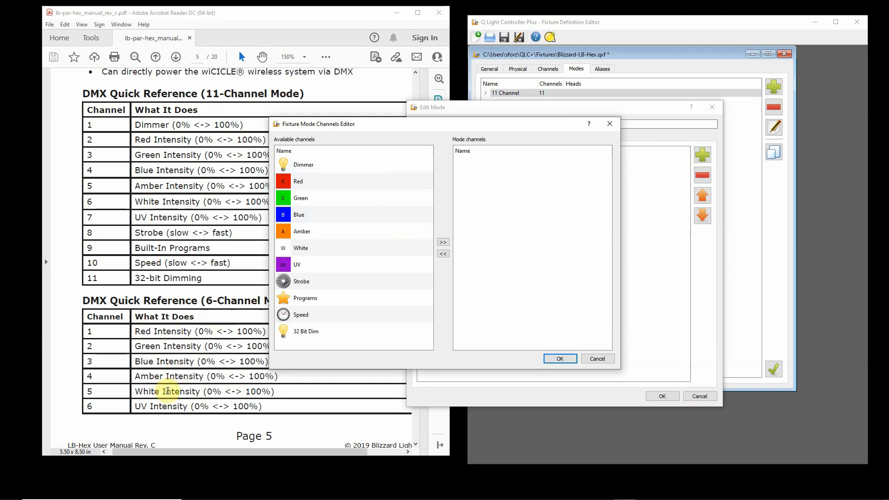
click(322, 182)
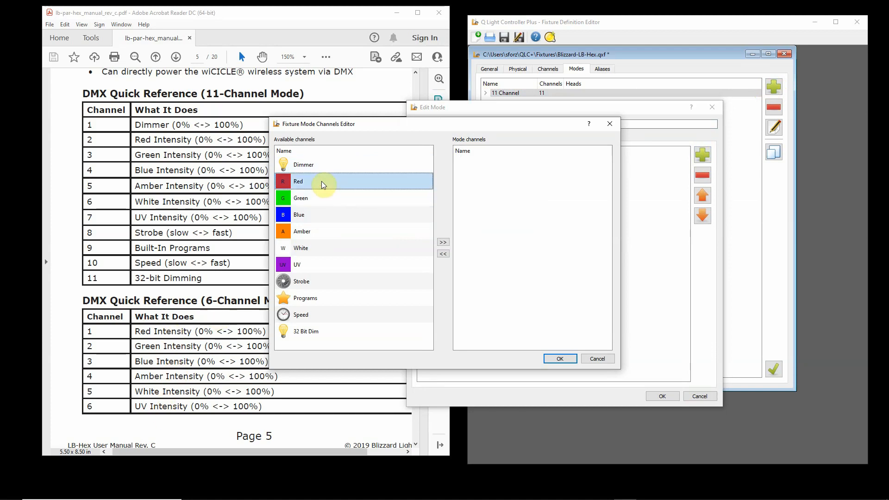
shift+click(329, 266)
click(438, 243)
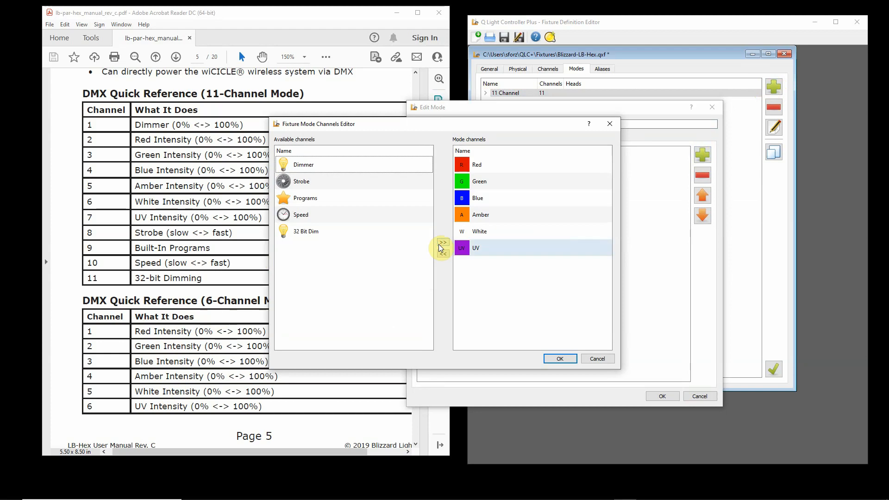
click(561, 358)
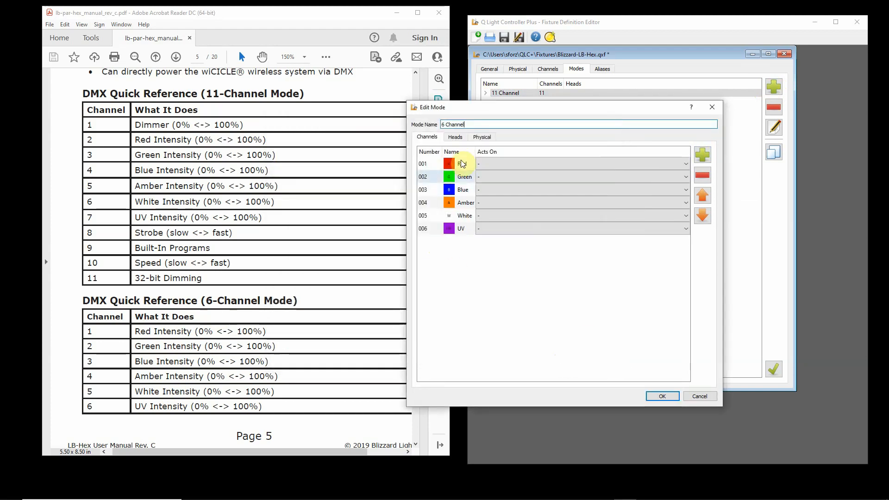
click(668, 395)
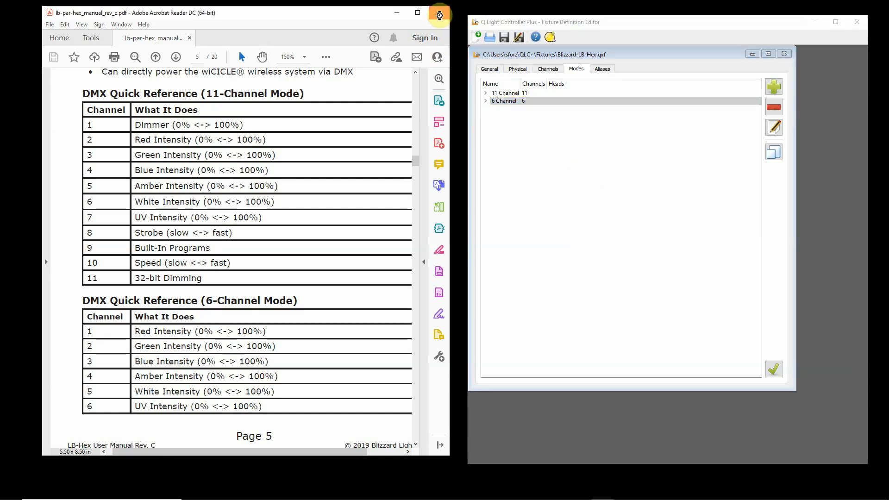
Step: Close the PDF manual and the Fixture Definition Editor
click(441, 15)
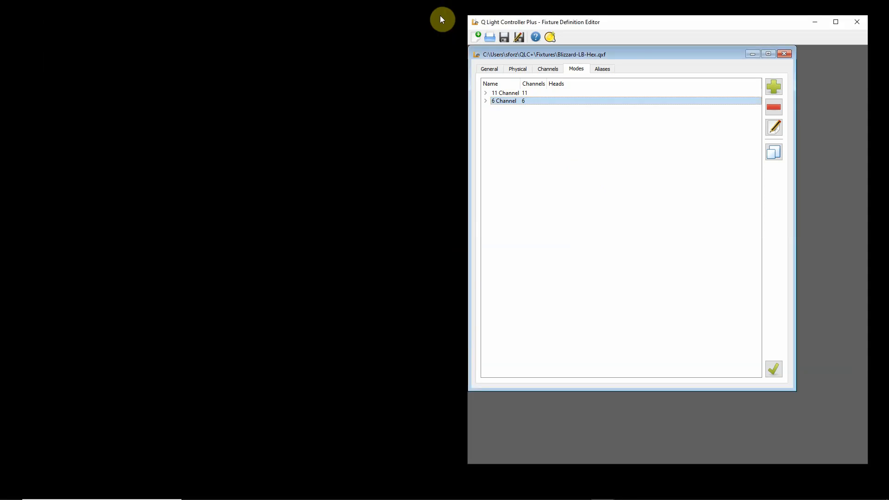
click(864, 20)
mouse_move(509, 493)
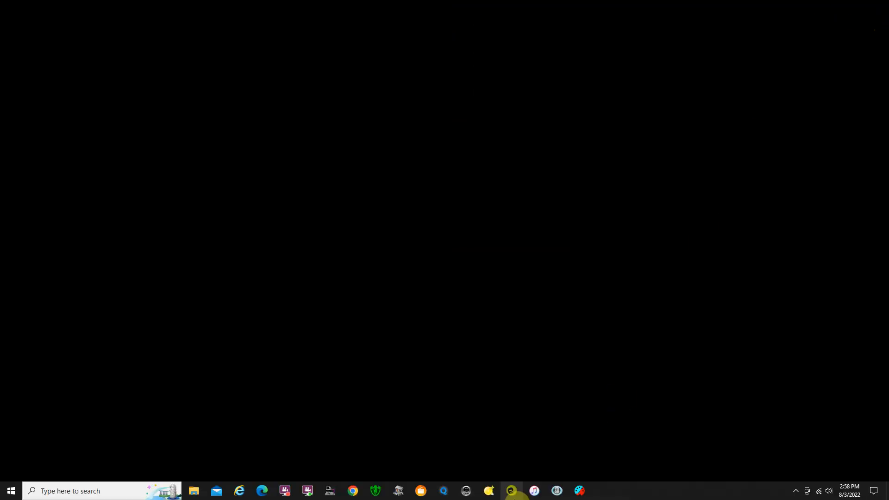
Step: Launch Q Light Controller Plus and select the Blizzard LB Hex model for a new fixture
click(491, 493)
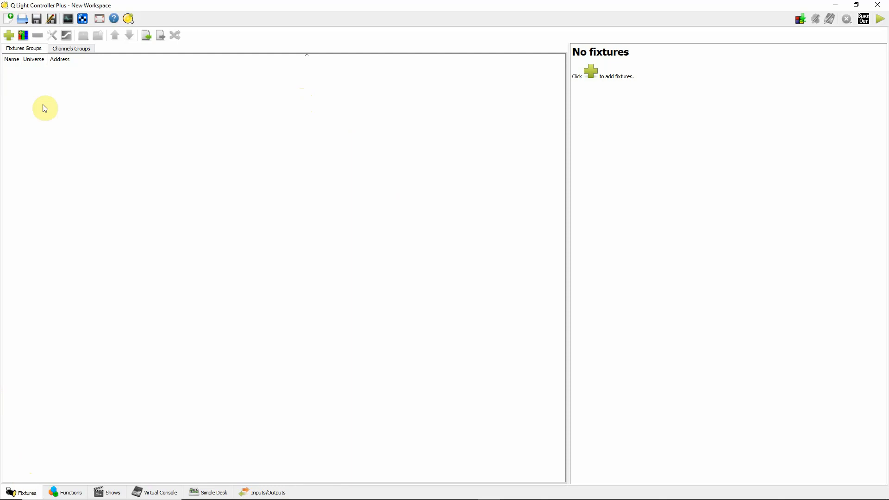
click(9, 35)
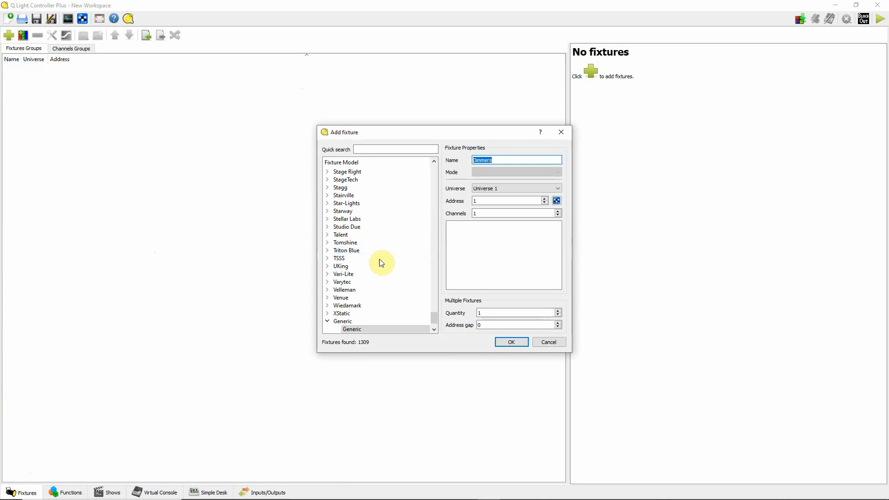
click(326, 320)
drag(434, 323, 435, 180)
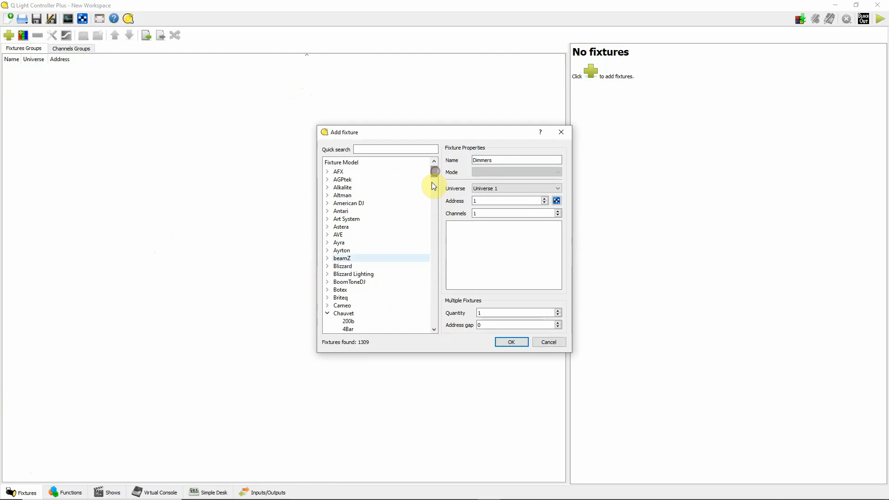
click(327, 314)
scroll(380, 259, down, 1)
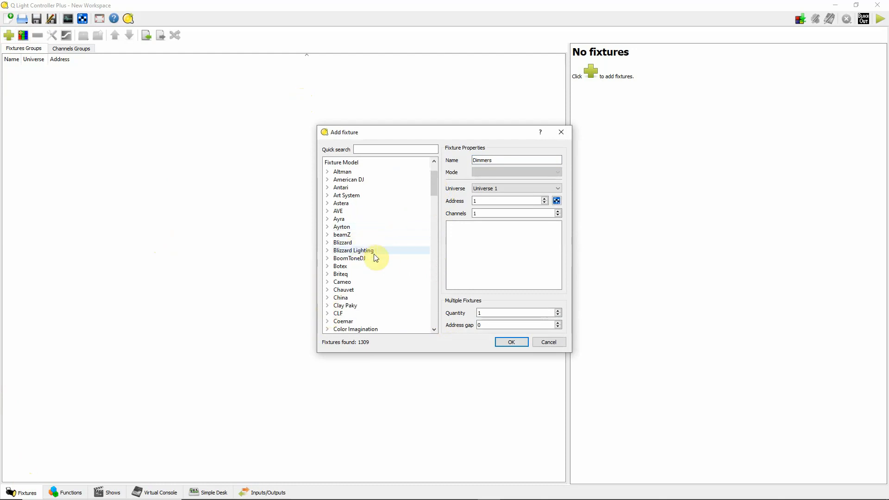
click(327, 243)
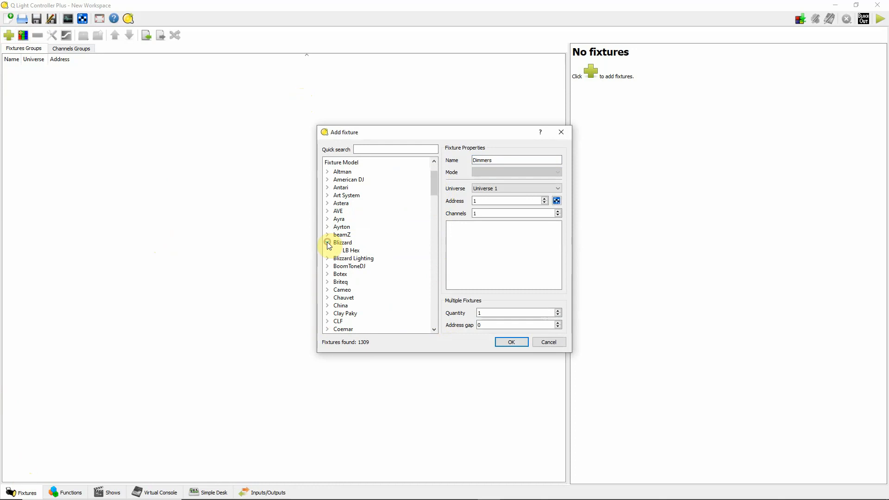
click(360, 251)
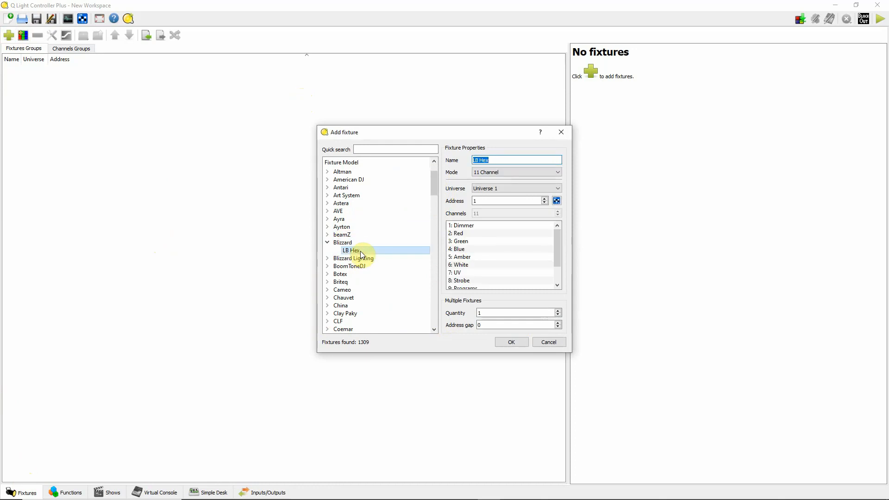
Step: Add the LB Hex fixture in 11 Channel mode to Universe 1 at address 1
mouse_move(557, 255)
mouse_down()
mouse_move(553, 268)
mouse_move(554, 251)
mouse_up()
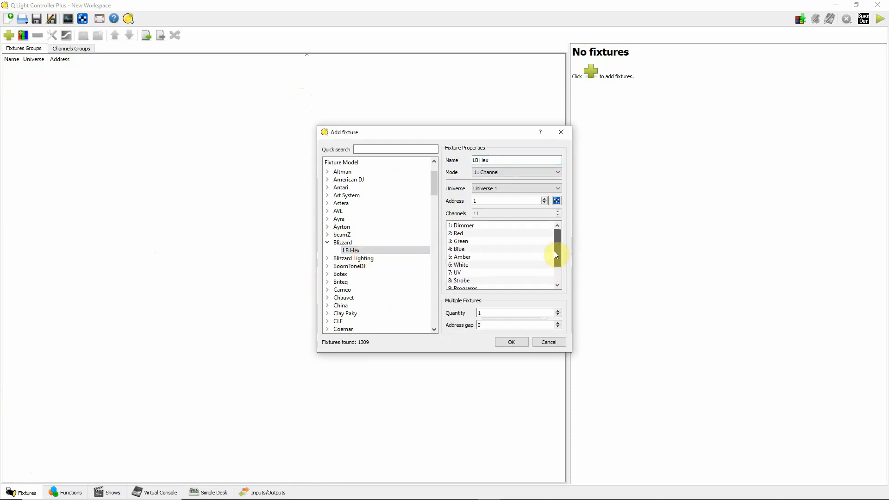
click(558, 173)
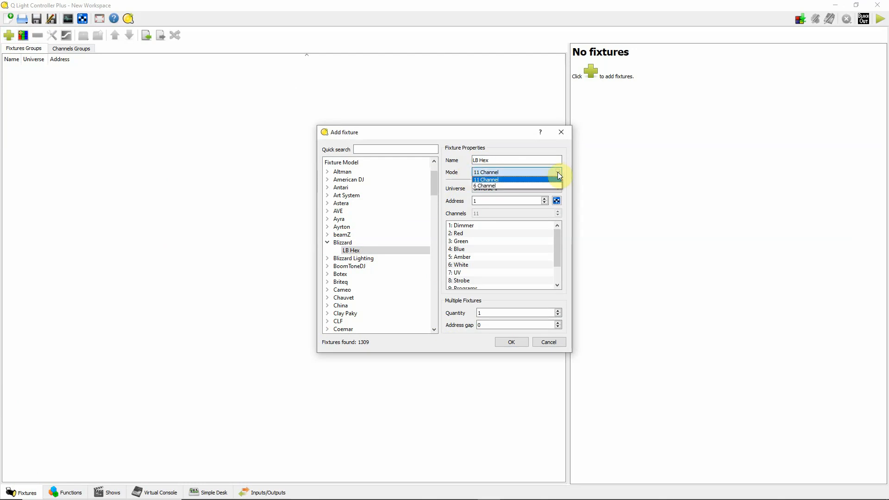
click(511, 180)
click(511, 343)
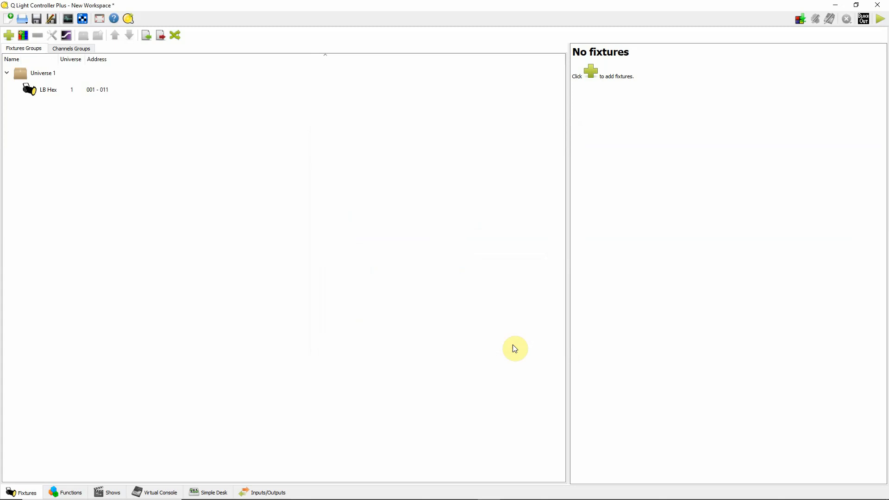
click(41, 89)
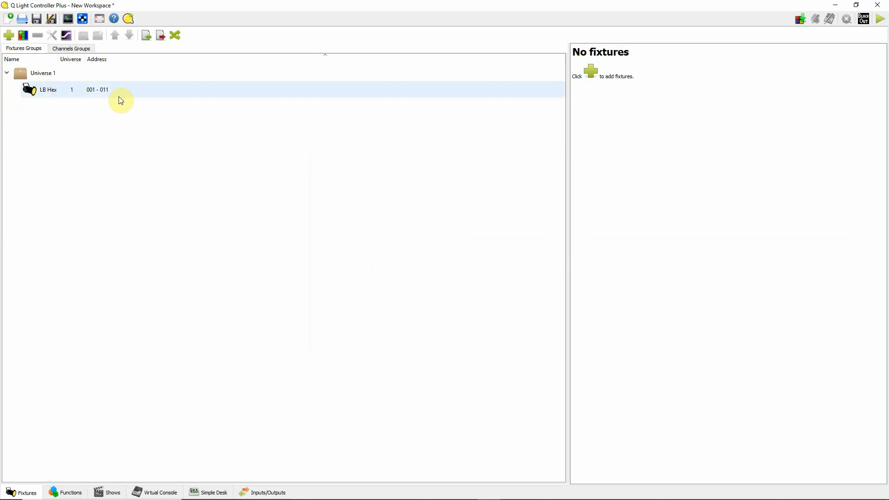
click(61, 74)
click(68, 90)
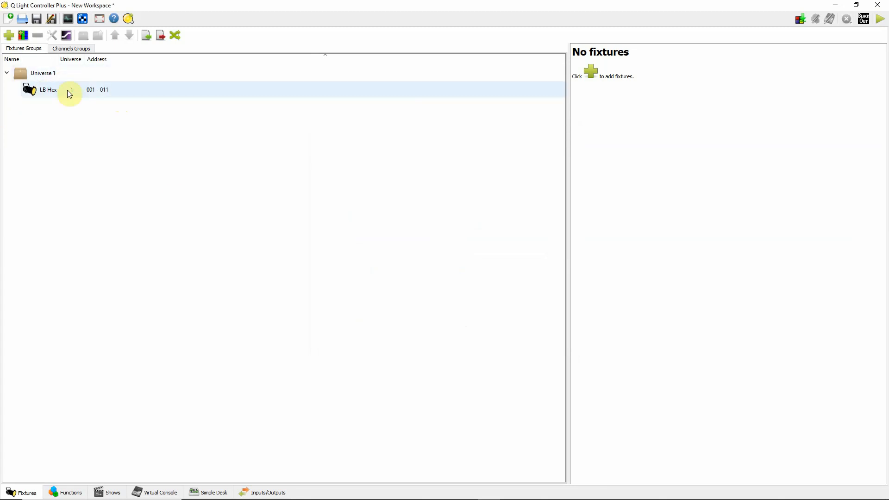
click(122, 90)
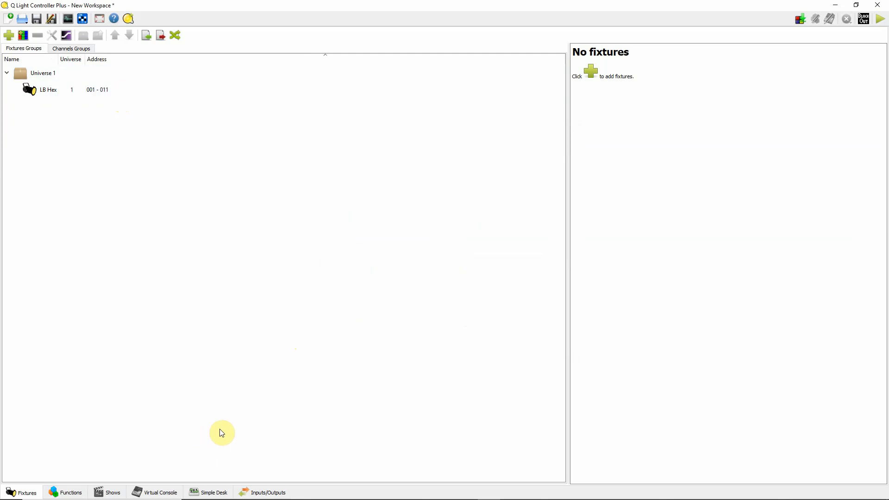
Step: Show the Simple Desk and compare its universe and fixture views, leaving Universe 1 sliders grouped by fixture
click(208, 492)
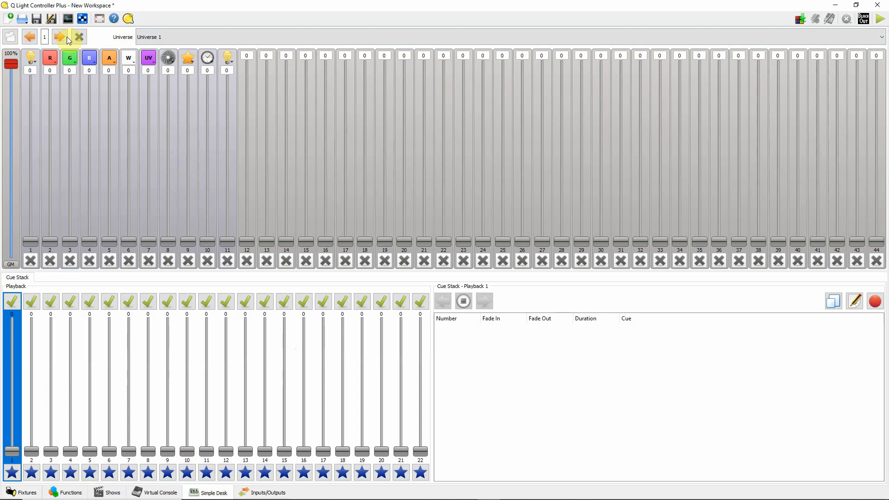
click(10, 38)
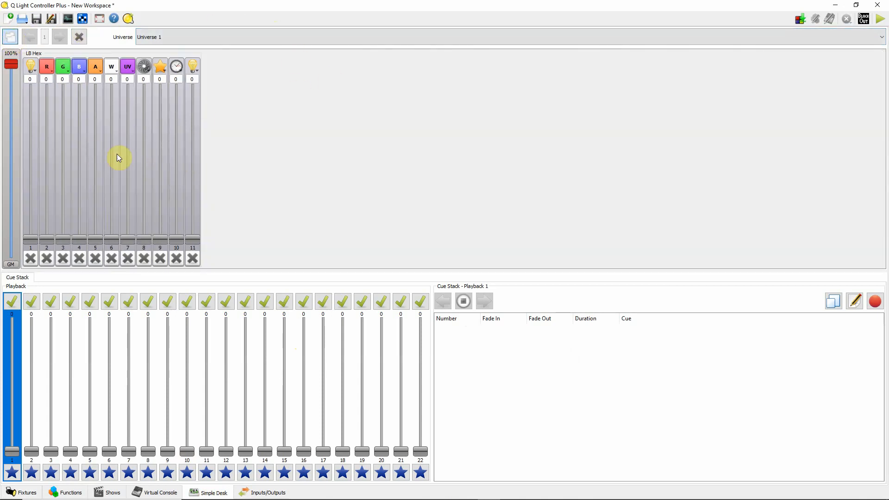
click(11, 37)
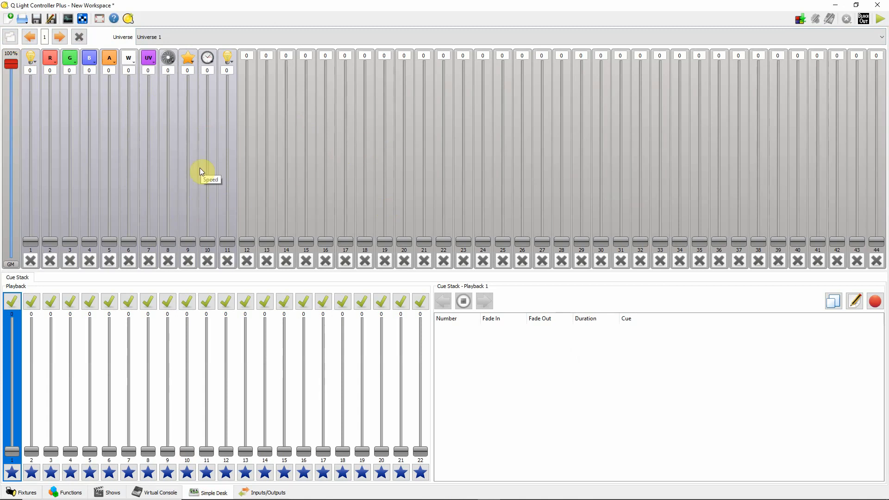
click(8, 37)
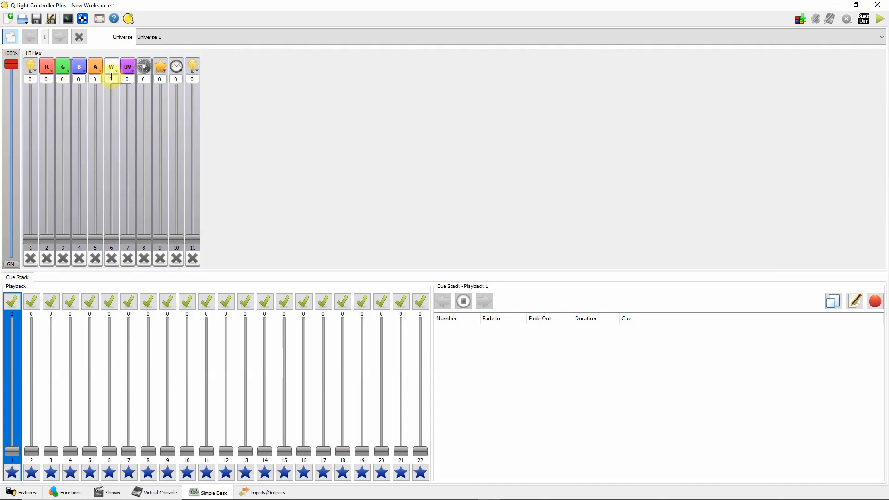
Step: Examine the preset value ranges of the LB Hex's Strobe, Programs, Speed and 32 Bit Dim channels
click(144, 69)
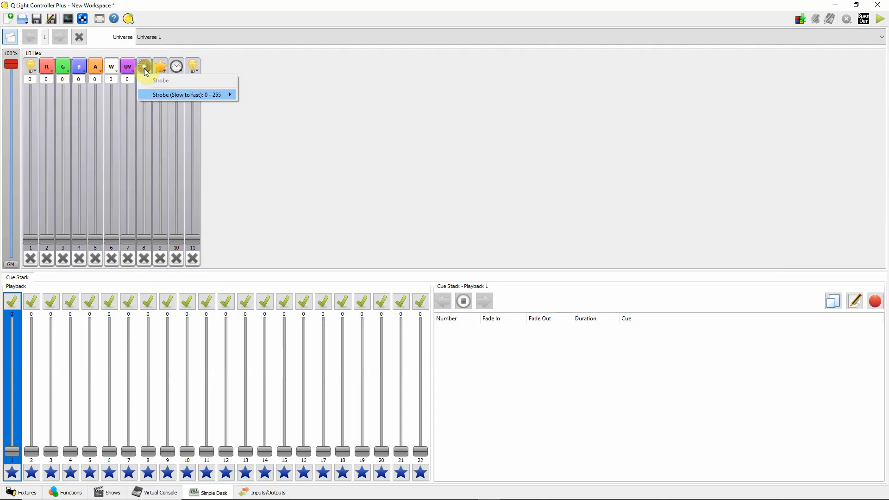
mouse_move(198, 97)
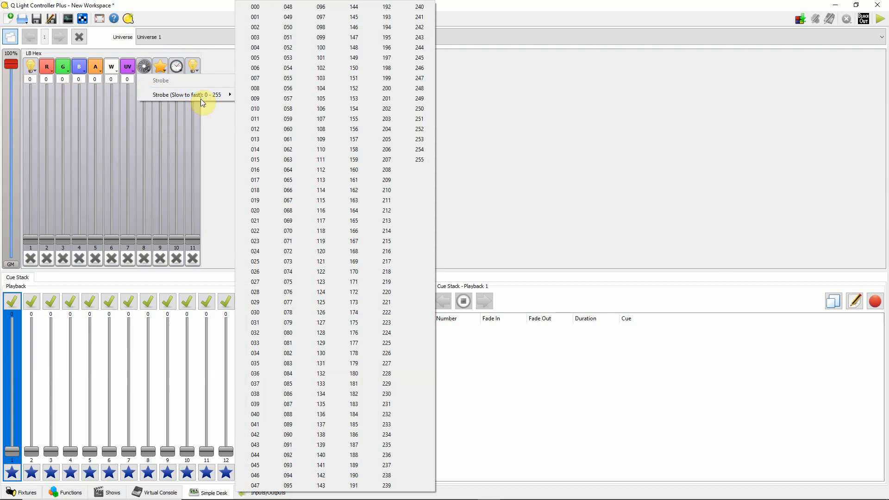
click(470, 119)
click(161, 70)
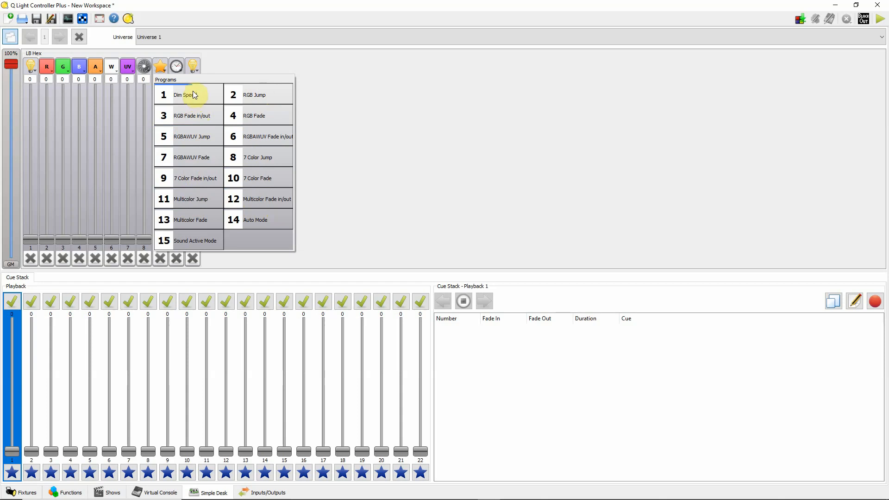
click(177, 66)
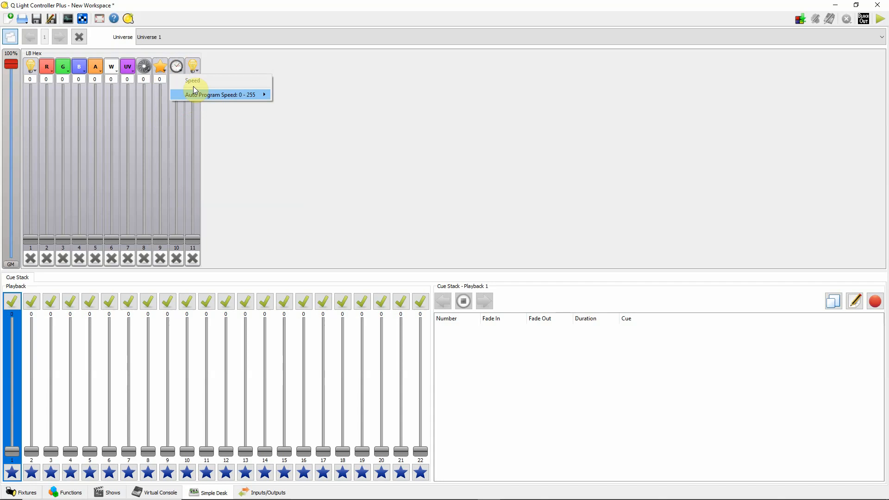
mouse_move(221, 95)
click(193, 67)
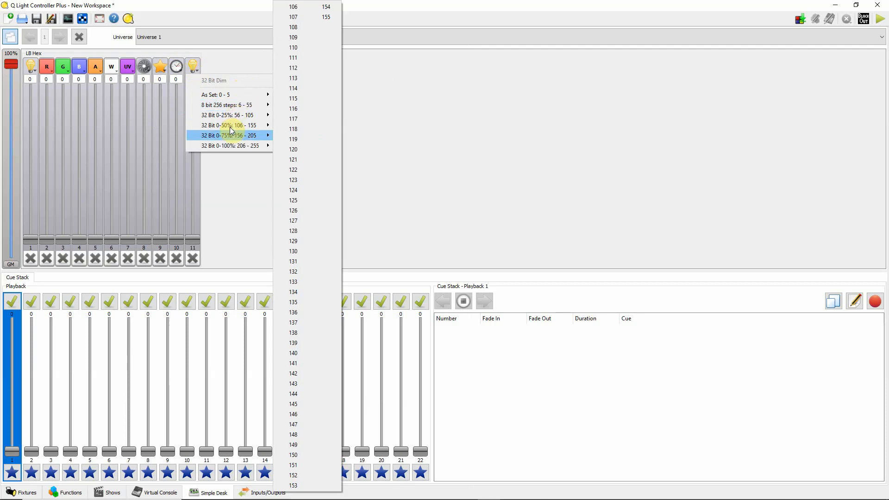
mouse_move(228, 148)
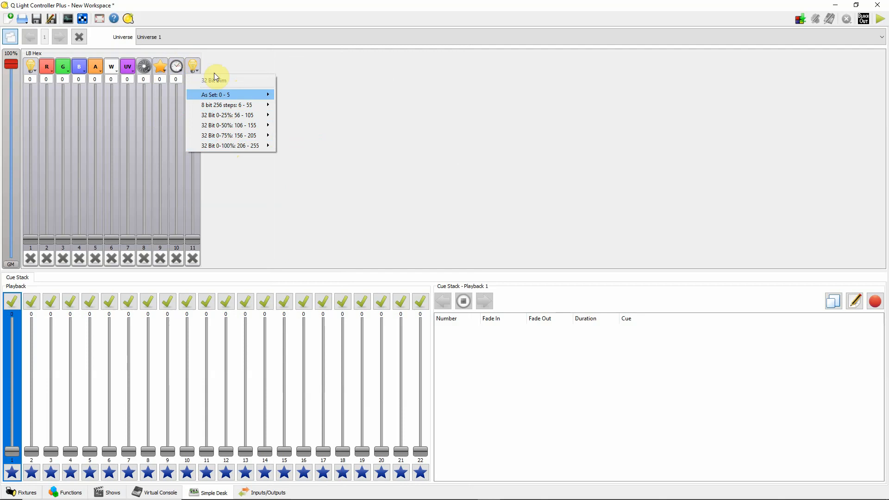
click(236, 63)
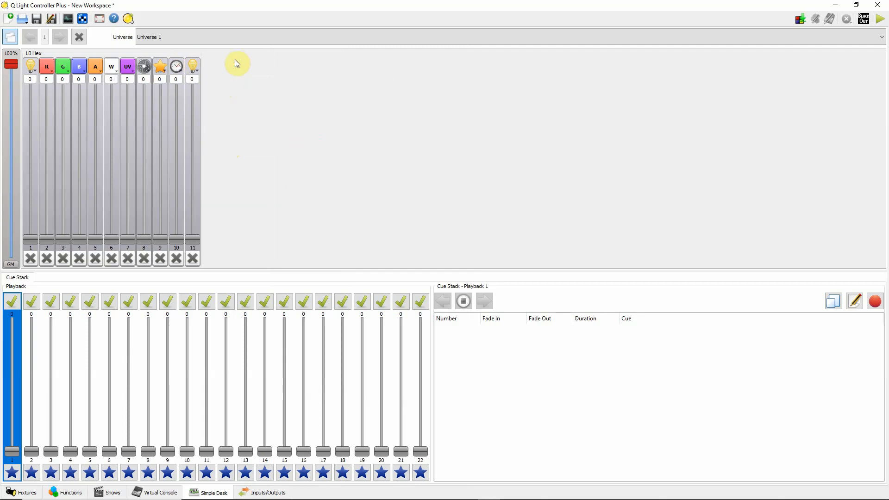